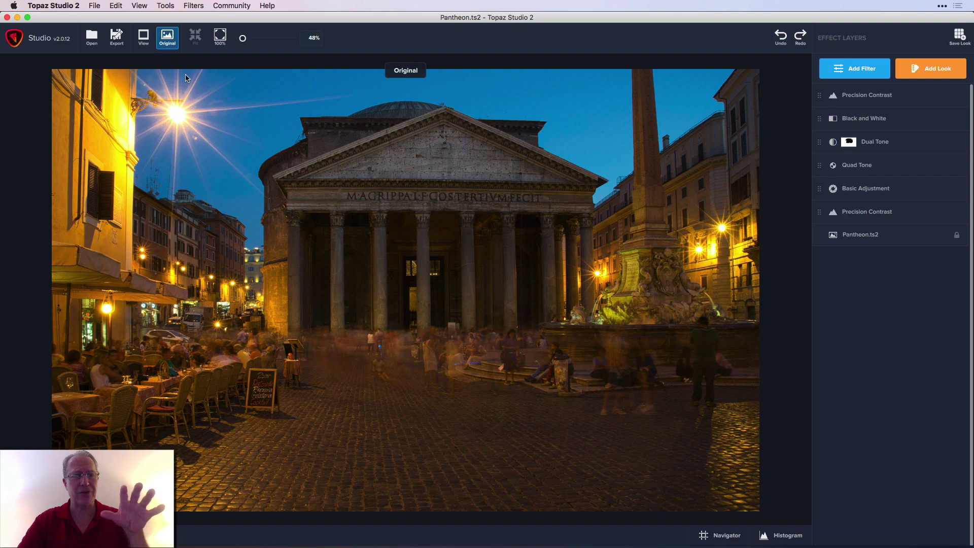
# Toggle the Original view to compare the black-and-white result with the unedited colour photo
pyautogui.click(166, 38)
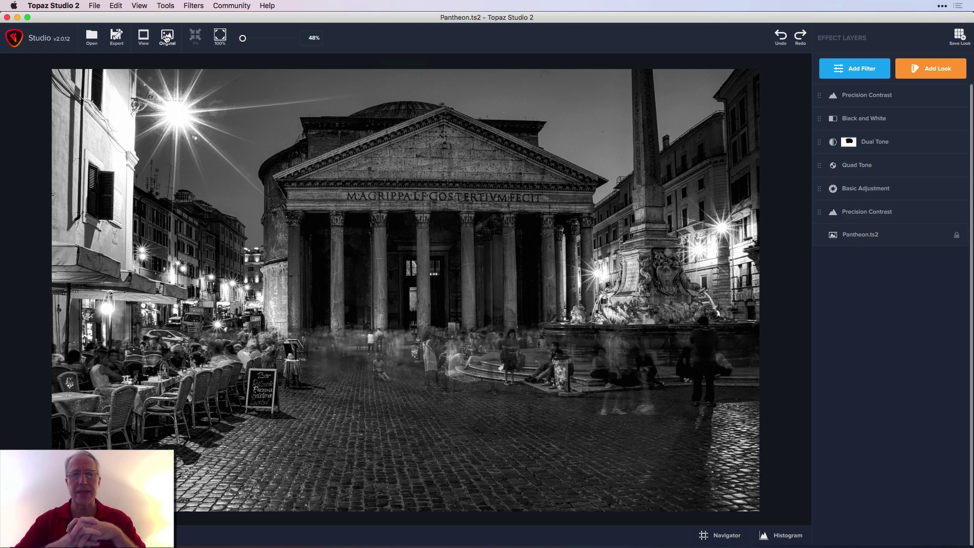
pyautogui.click(167, 38)
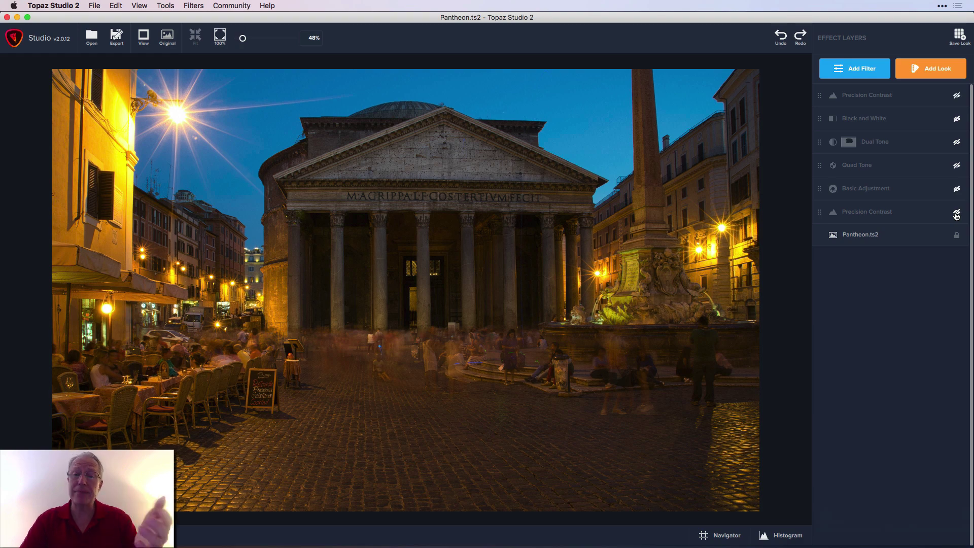
# Turn the bottom Precision Contrast layer back on and review its settings
pyautogui.click(956, 214)
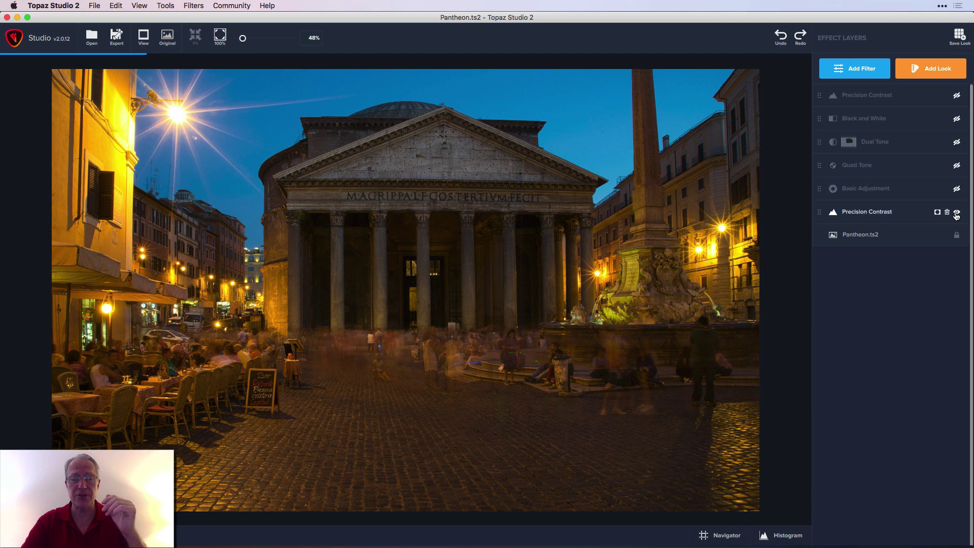
pyautogui.click(890, 219)
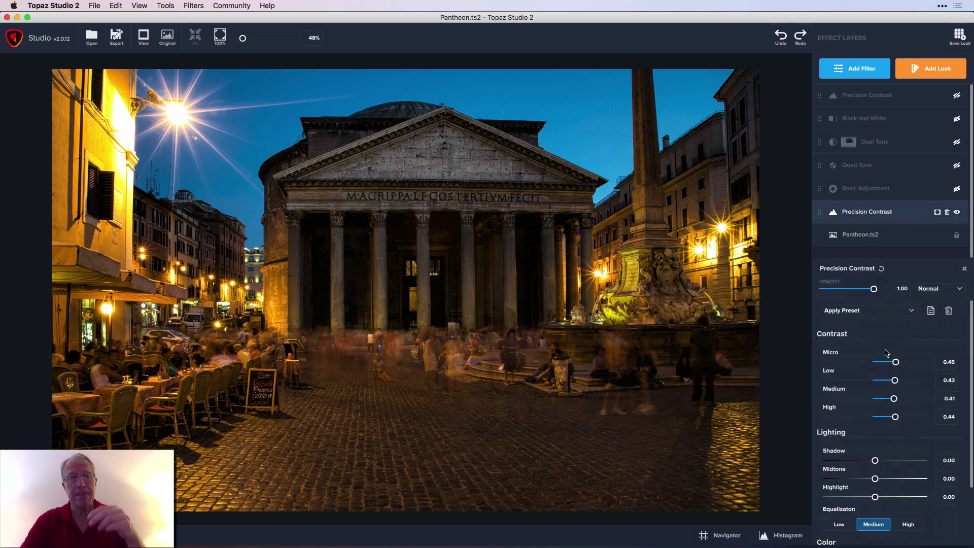
pyautogui.scroll(-1, 886, 353)
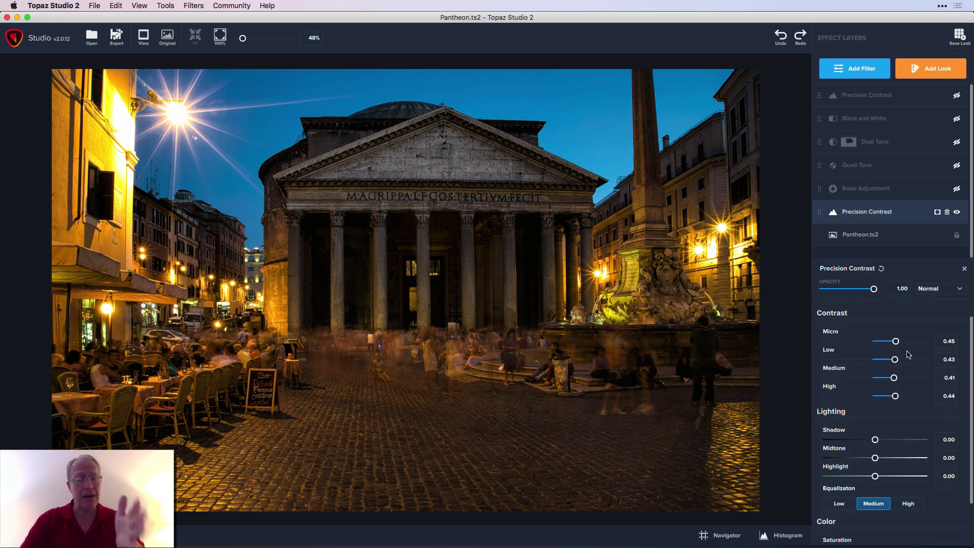
pyautogui.scroll(-2, 908, 354)
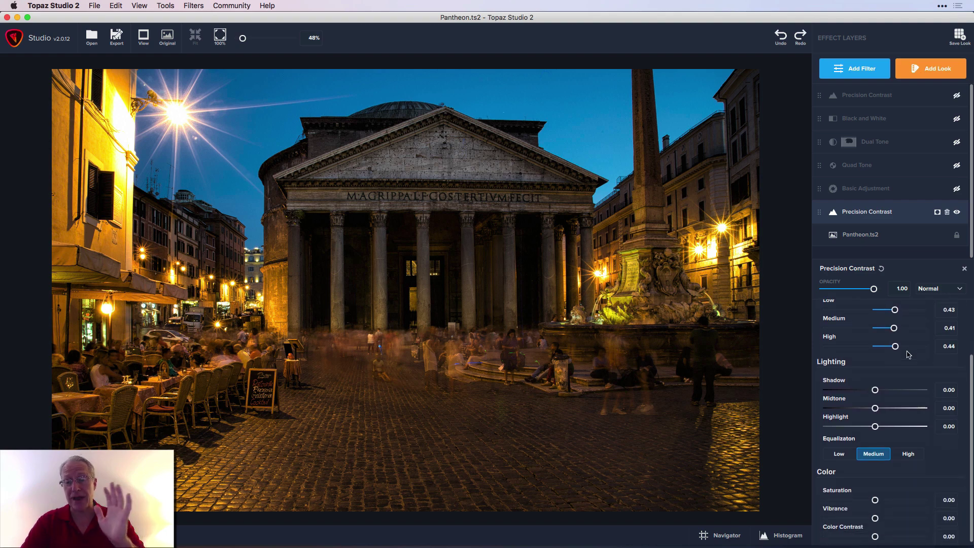
pyautogui.scroll(3, 922, 459)
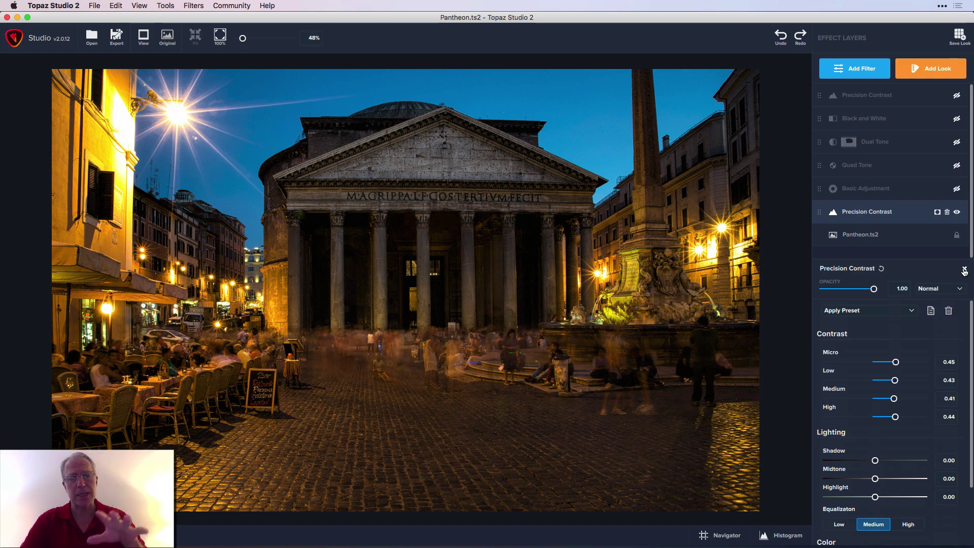
pyautogui.click(965, 270)
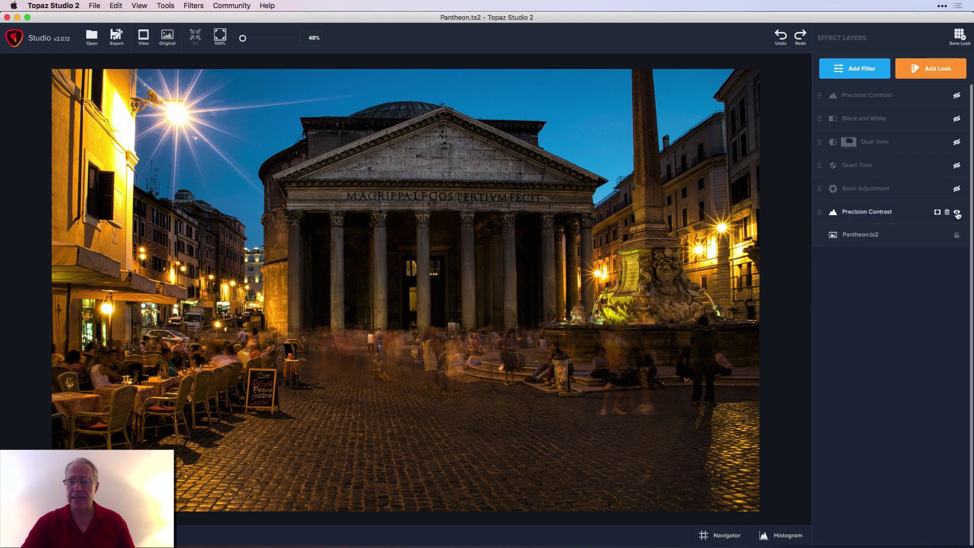
# Toggle the bottom Precision Contrast layer off and on twice to compare, leaving it on
pyautogui.click(957, 212)
pyautogui.click(957, 213)
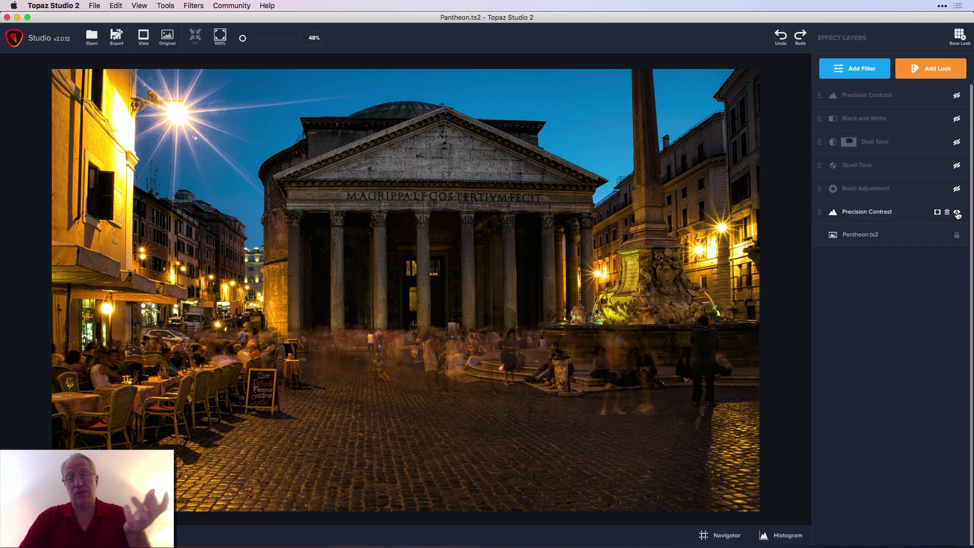
pyautogui.click(957, 213)
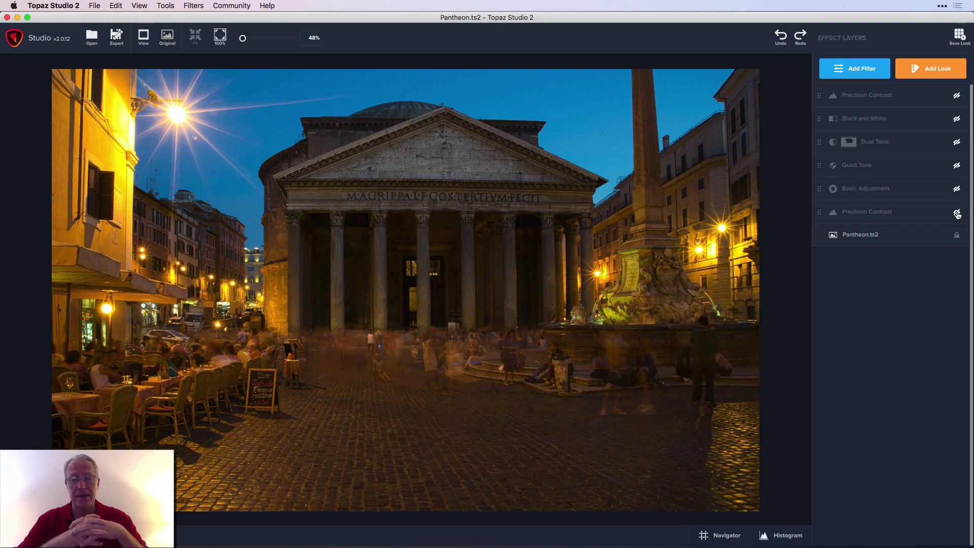
pyautogui.click(957, 213)
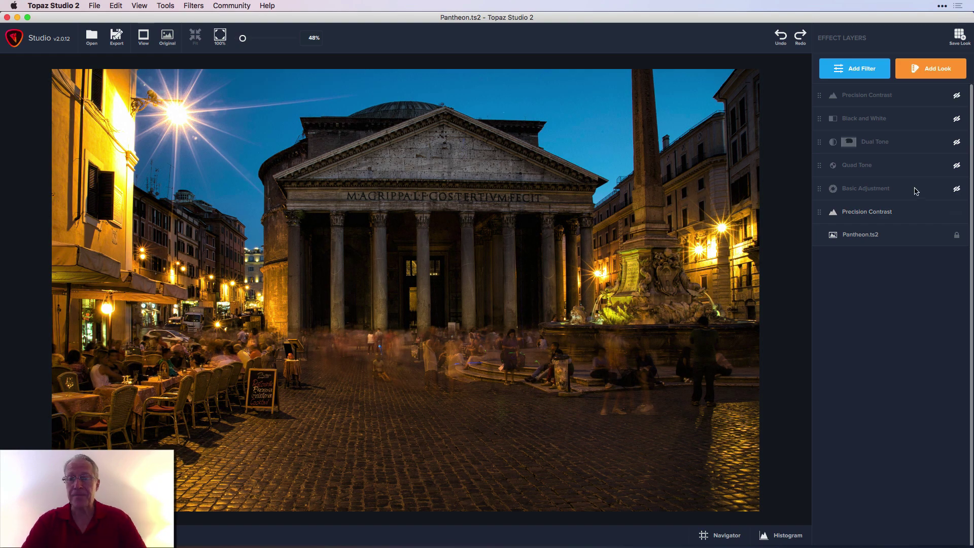
pyautogui.click(956, 189)
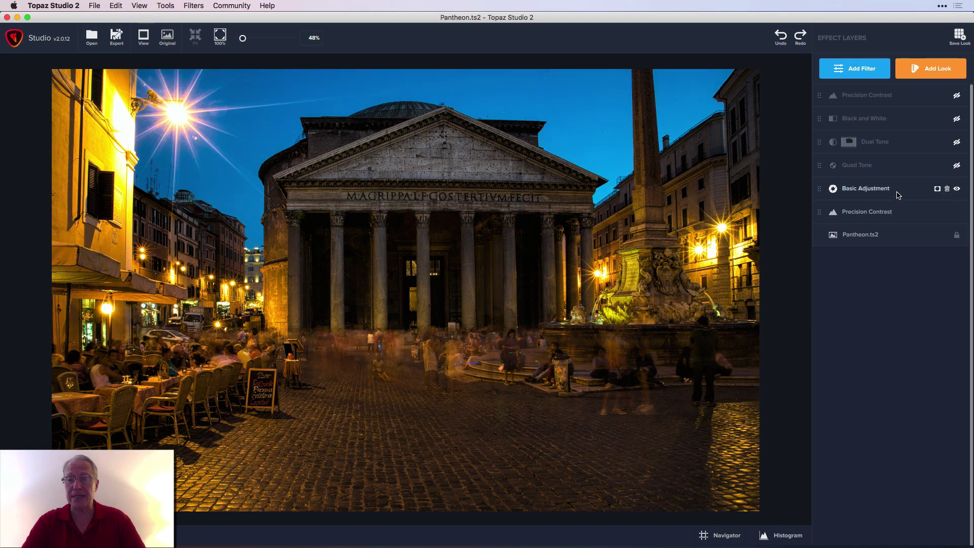
pyautogui.click(899, 196)
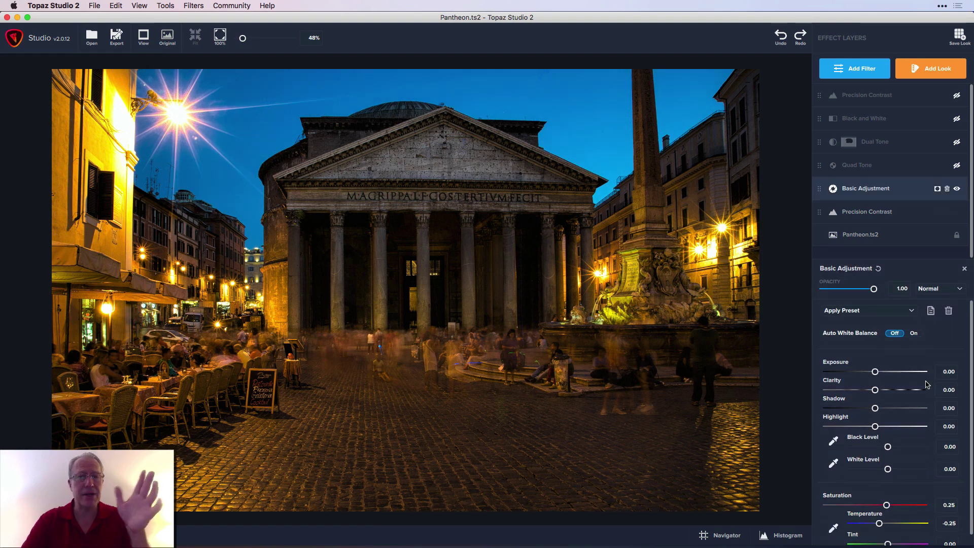
pyautogui.scroll(-1, 932, 421)
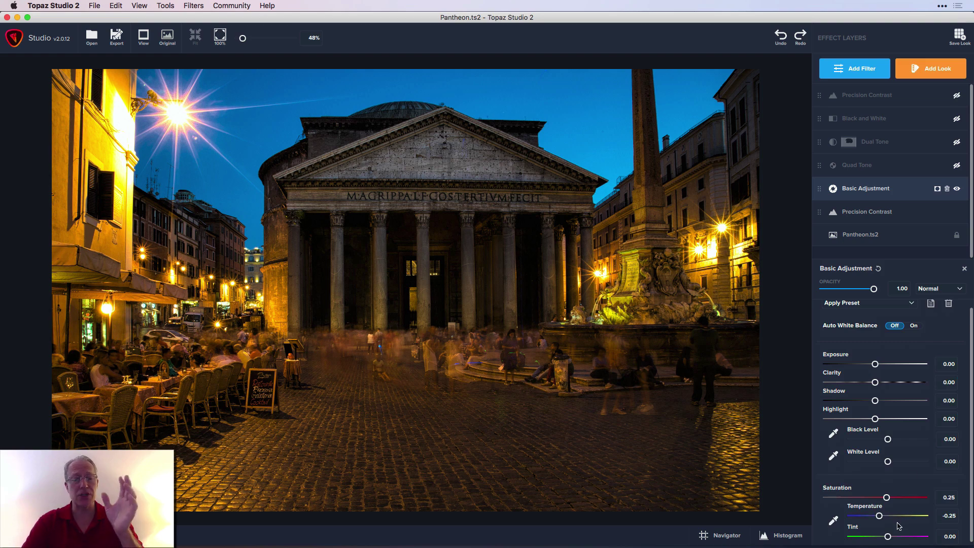
pyautogui.click(955, 189)
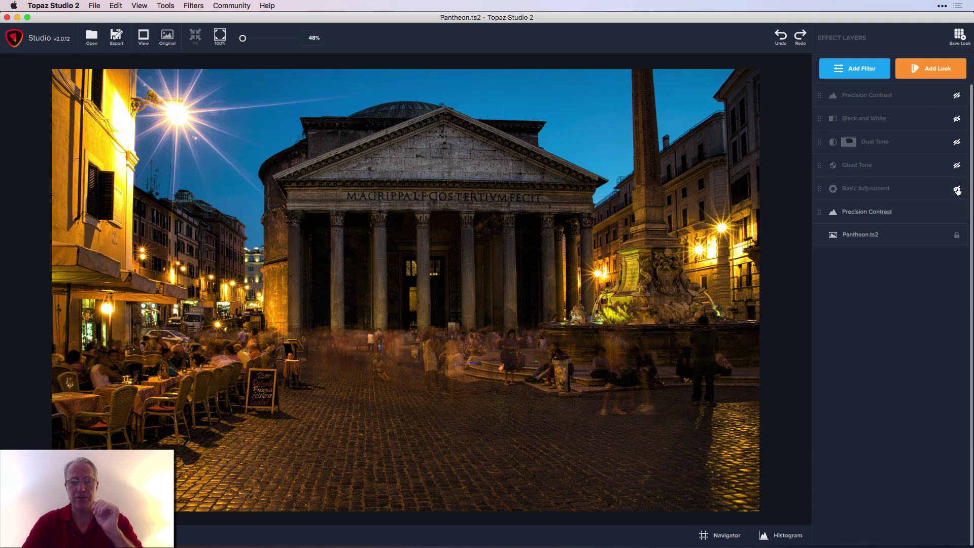
pyautogui.click(956, 190)
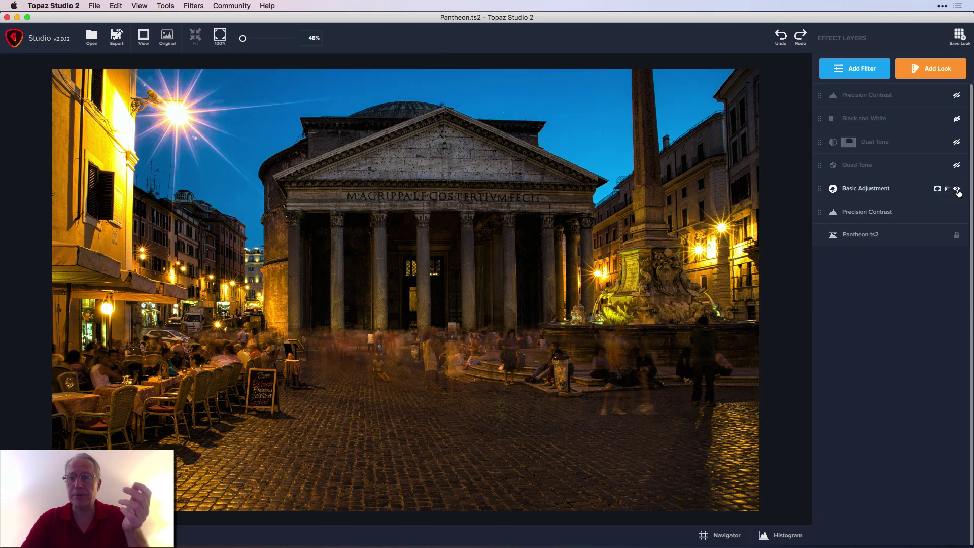
pyautogui.click(901, 190)
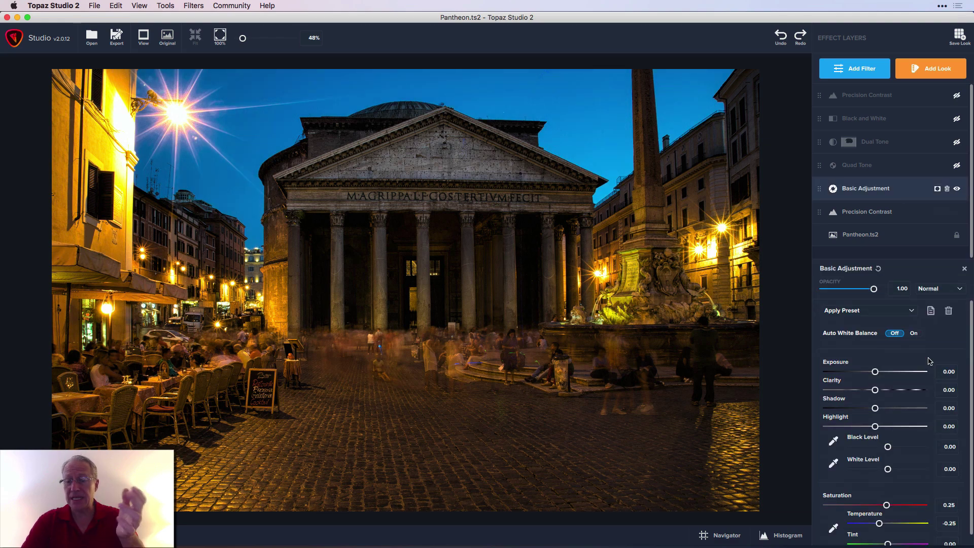
pyautogui.scroll(-1, 920, 415)
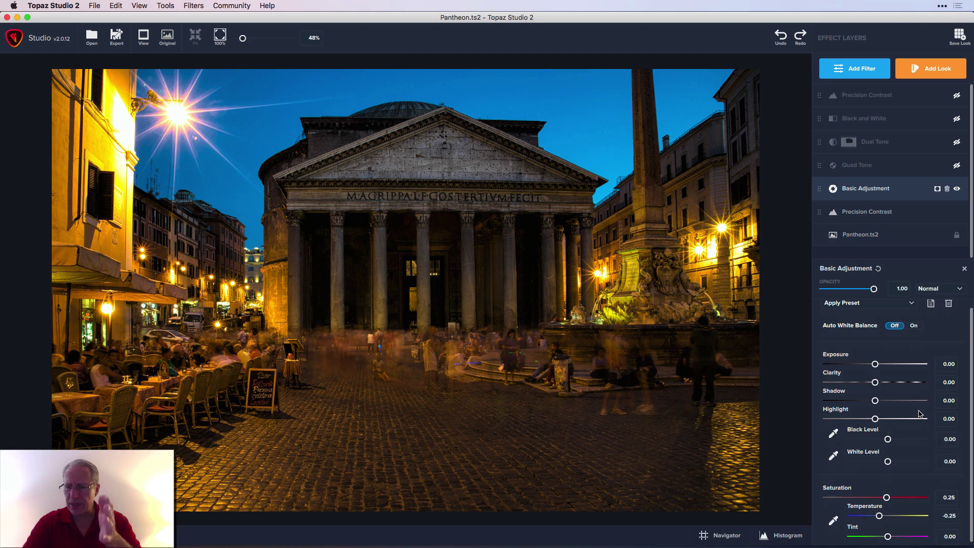
pyautogui.scroll(1, 920, 414)
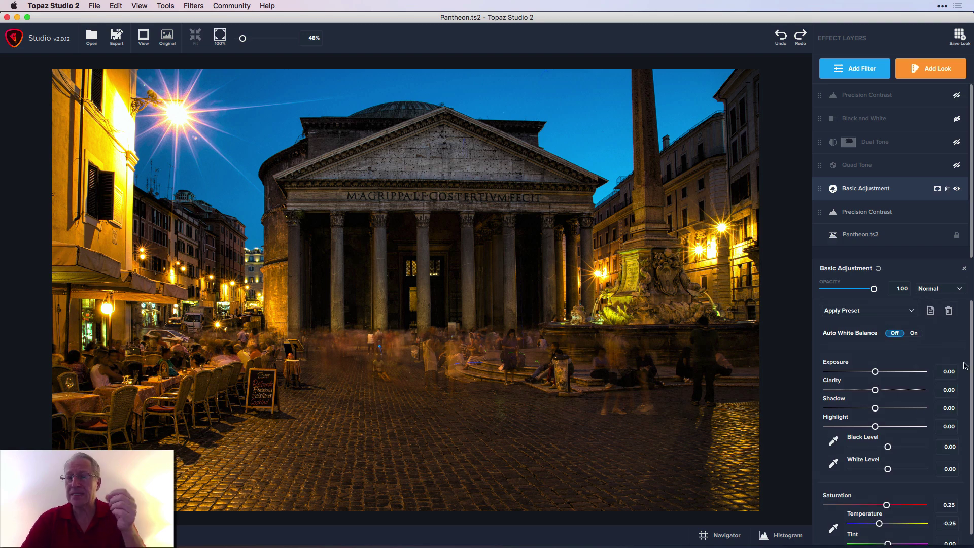
pyautogui.click(964, 270)
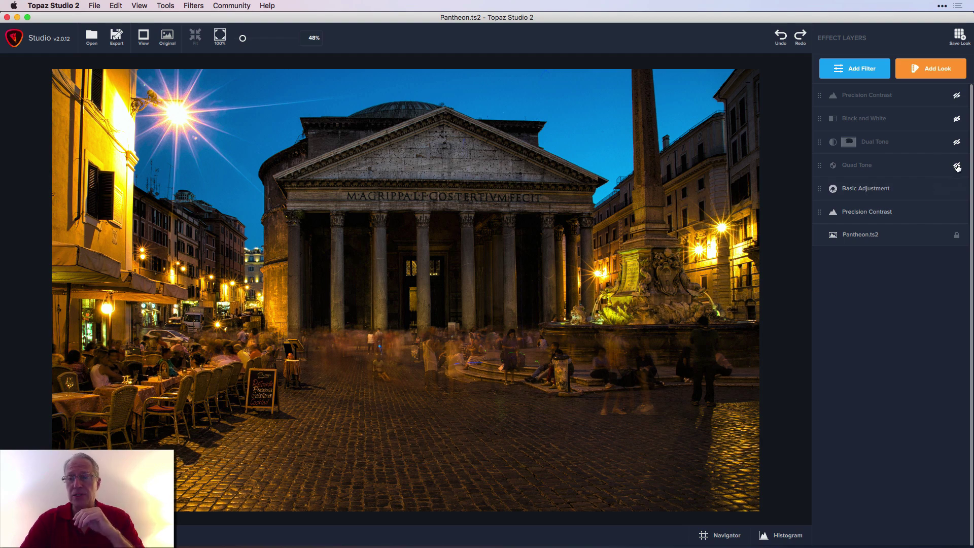
# Turn Quad Tone on, pick a new Black tone colour and set its strength to 0.00
pyautogui.click(956, 165)
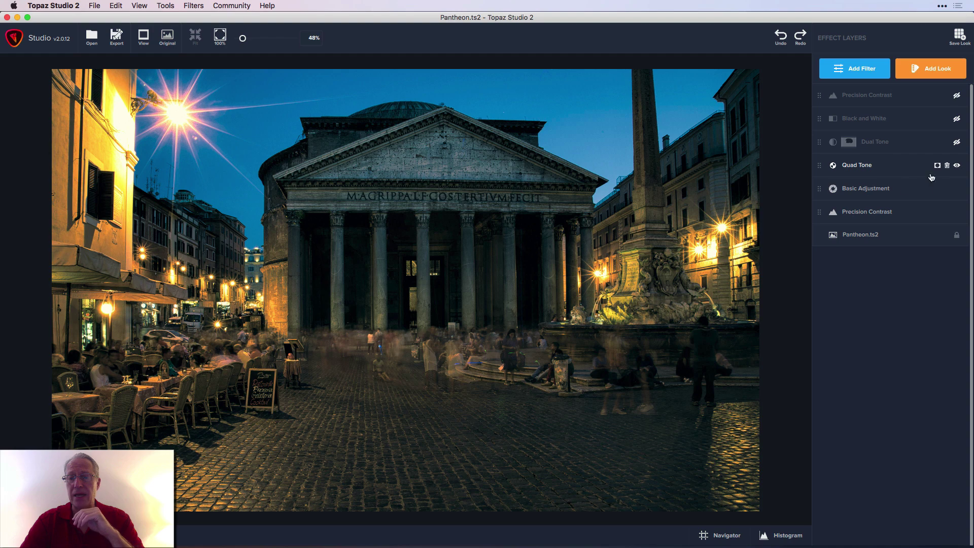
pyautogui.click(902, 171)
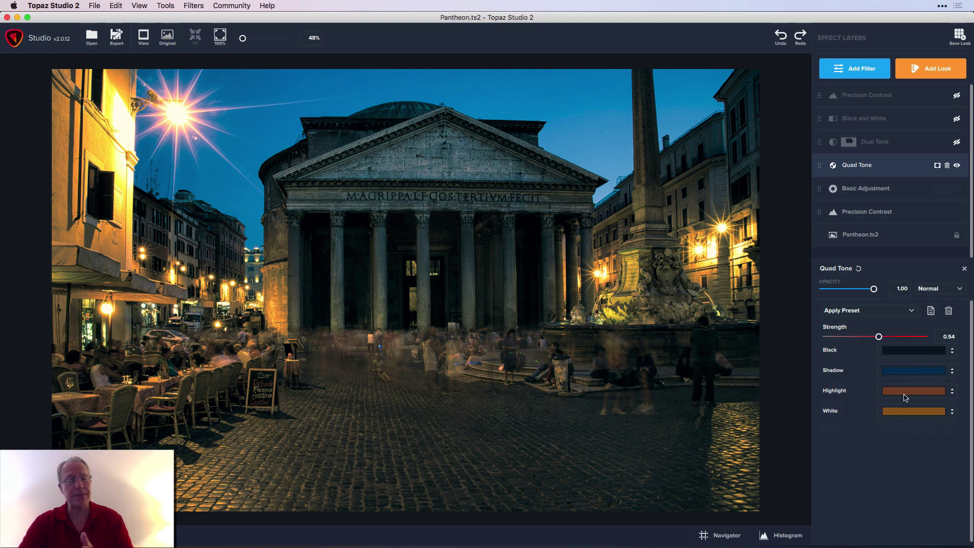
pyautogui.click(908, 357)
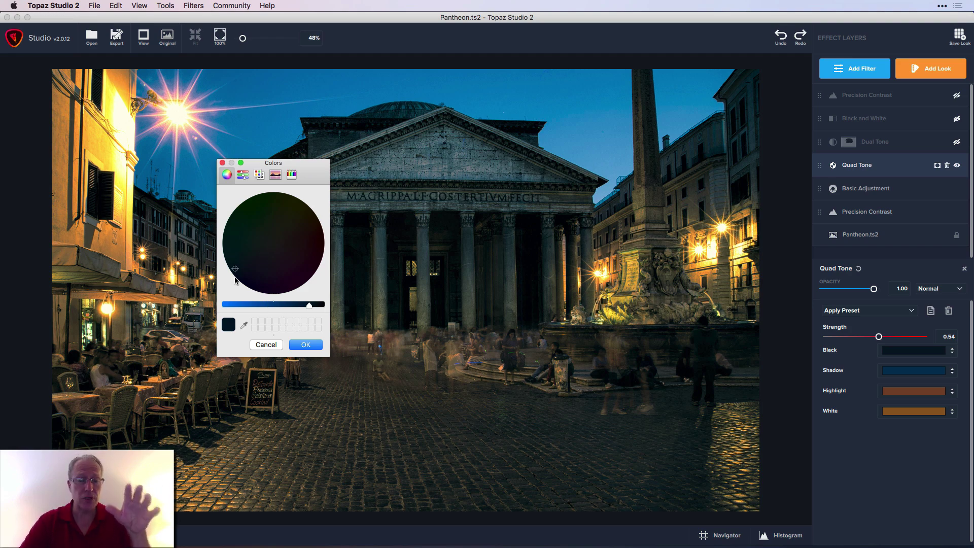
pyautogui.click(306, 345)
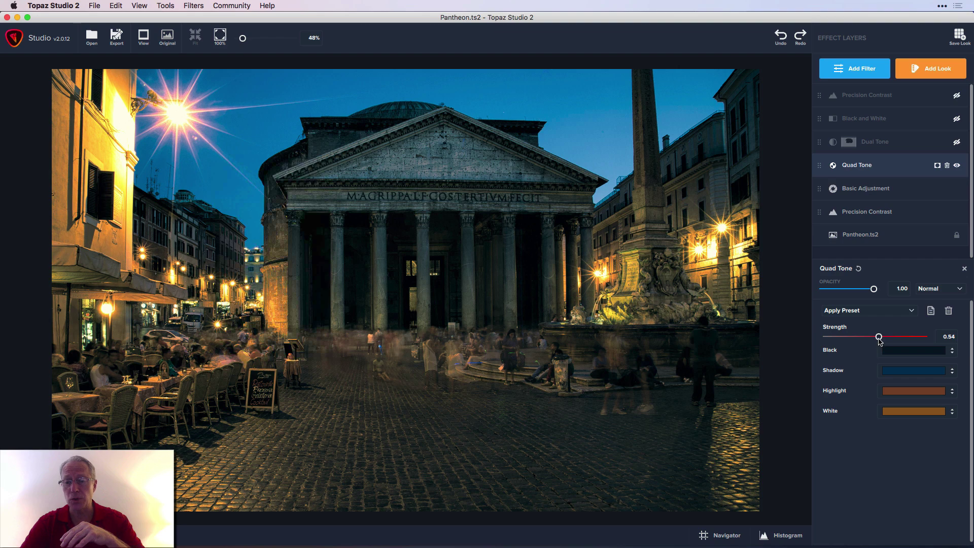
pyautogui.moveTo(878, 337)
pyautogui.mouseDown()
pyautogui.moveTo(780, 332)
pyautogui.moveTo(879, 336)
pyautogui.mouseUp()
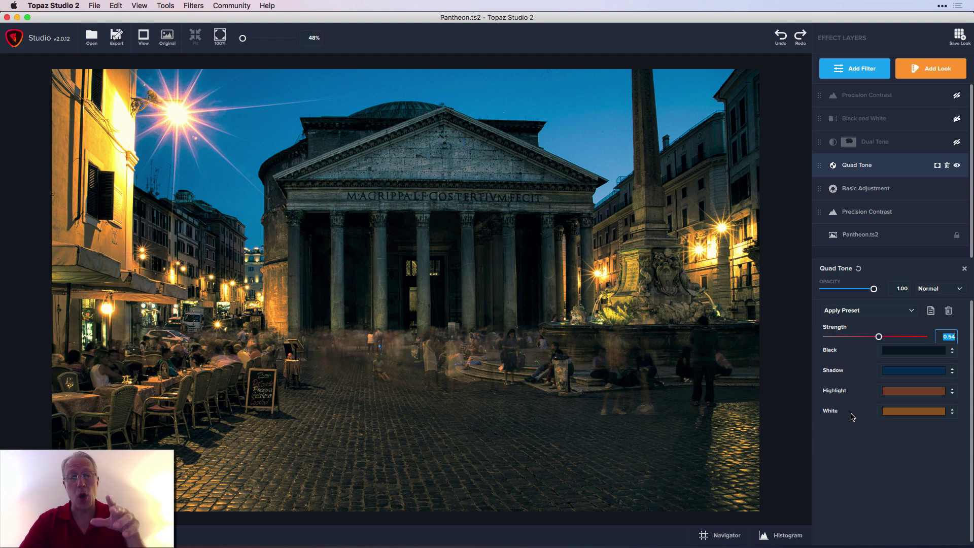
# Close the Quad Tone settings and compare the layer off and on, leaving it on
pyautogui.click(965, 268)
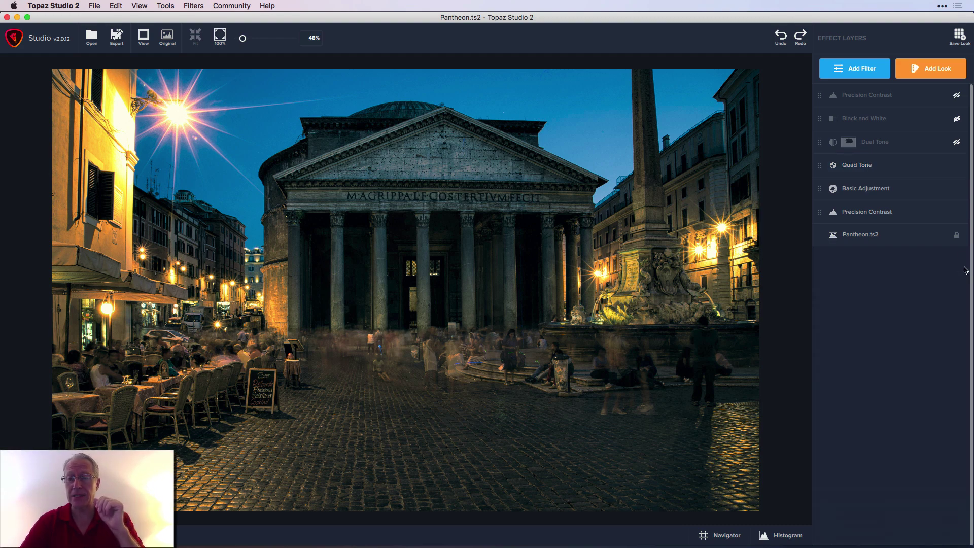
pyautogui.click(957, 166)
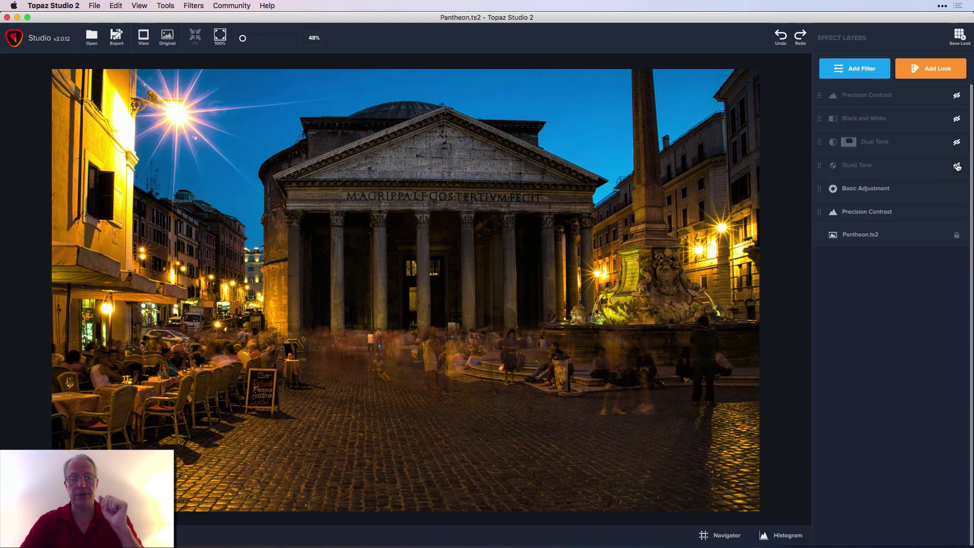
pyautogui.click(957, 166)
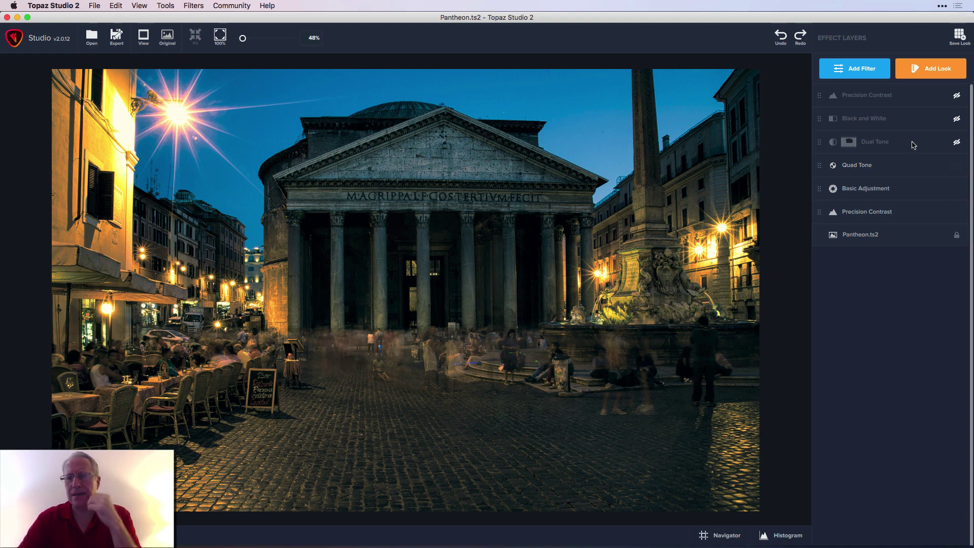
# Turn Dual Tone on, view its settings and compare its tint off and on
pyautogui.click(958, 144)
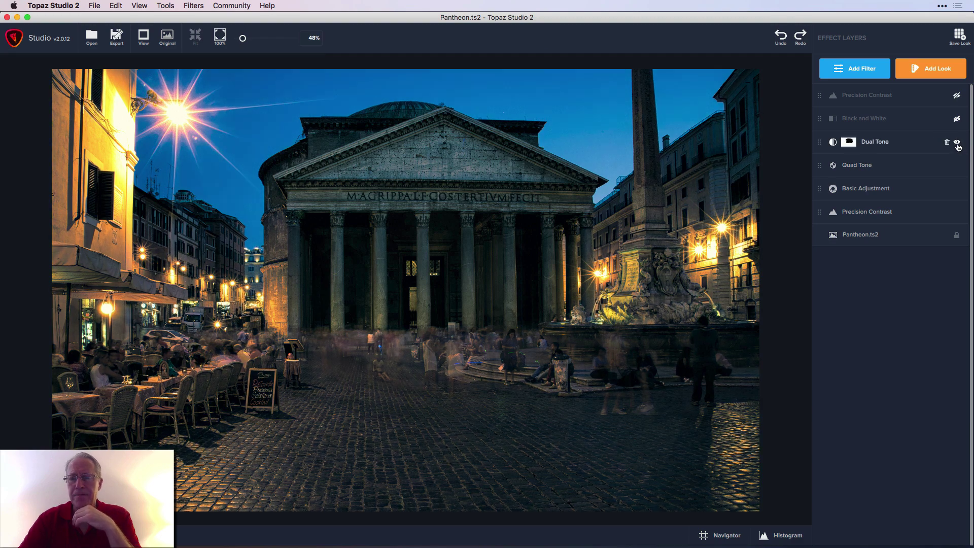
pyautogui.click(916, 146)
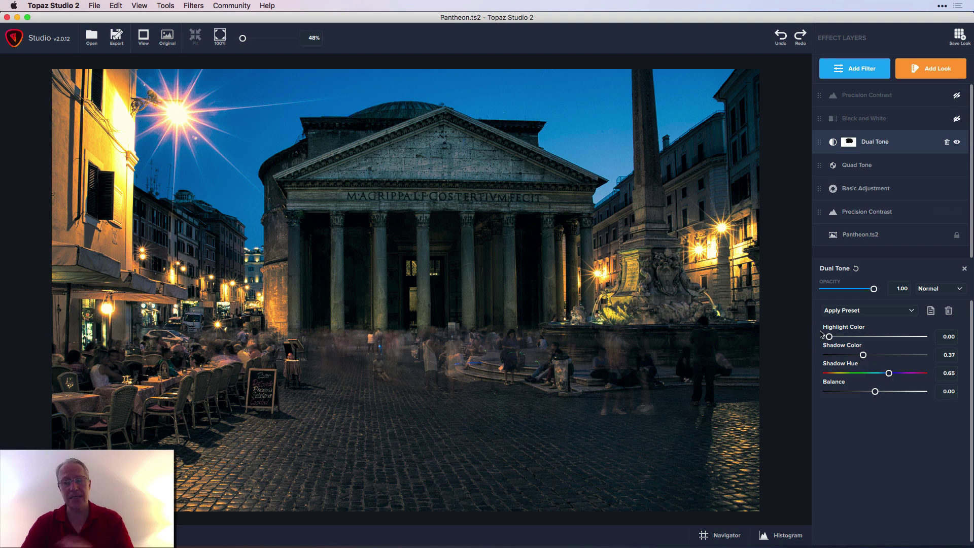
pyautogui.click(957, 145)
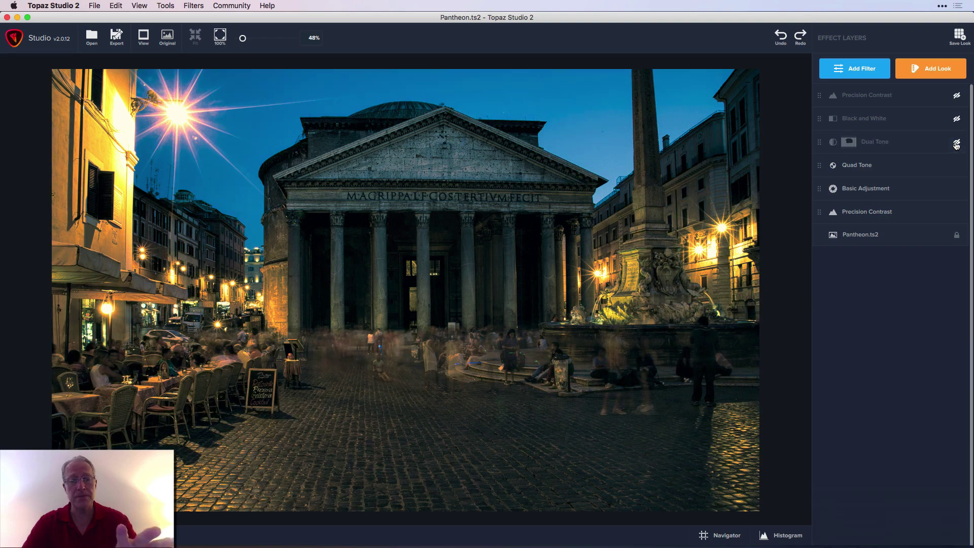
pyautogui.click(956, 145)
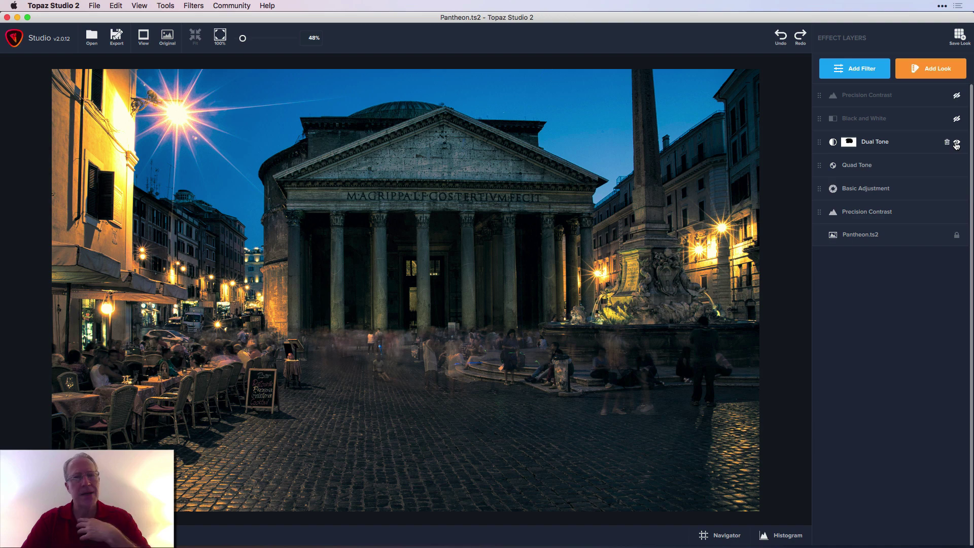
# Hide both Dual Tone and Quad Tone to compare, then turn both back on
pyautogui.click(957, 144)
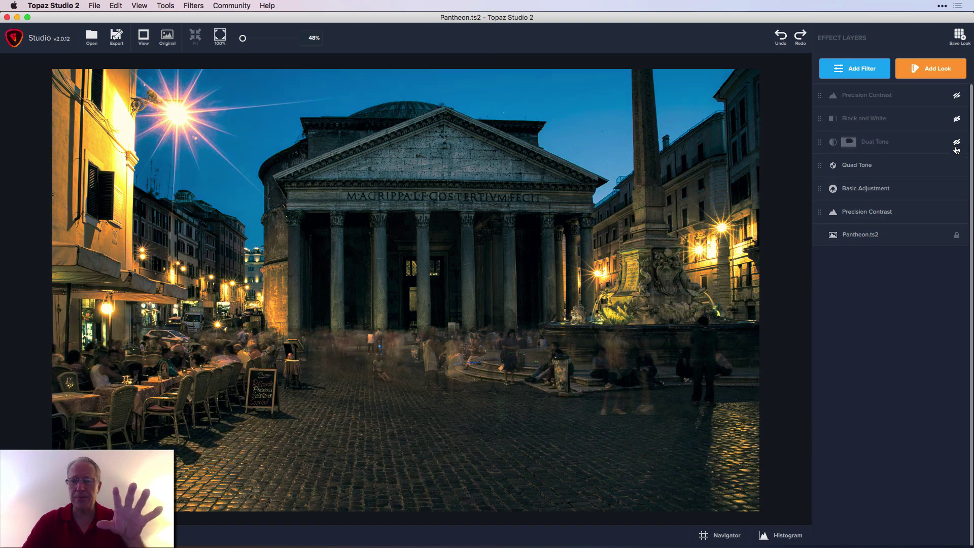
pyautogui.click(957, 166)
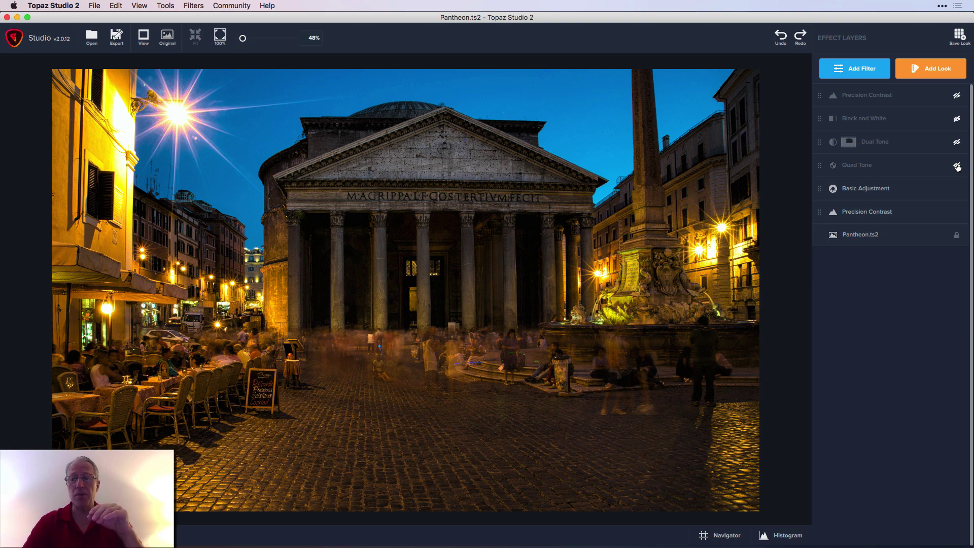
pyautogui.click(956, 166)
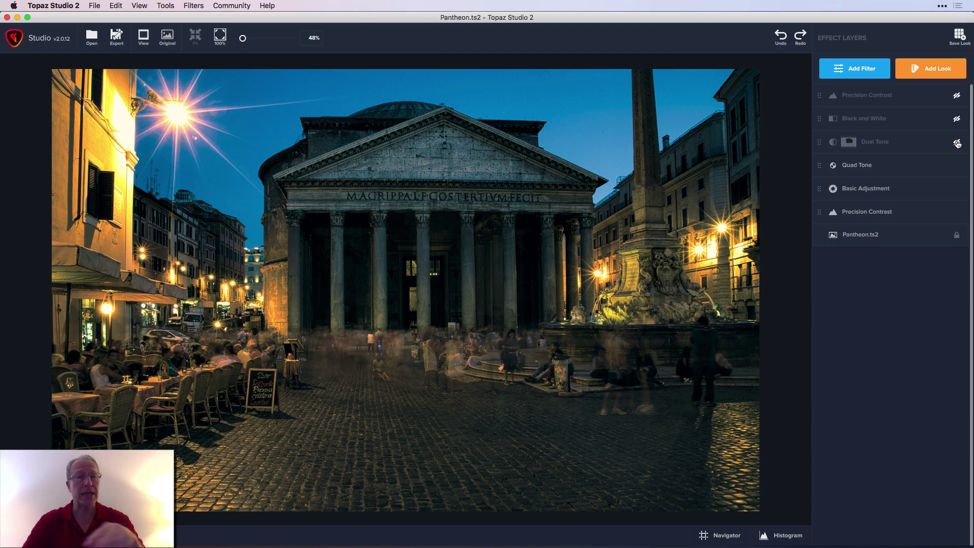
pyautogui.click(957, 143)
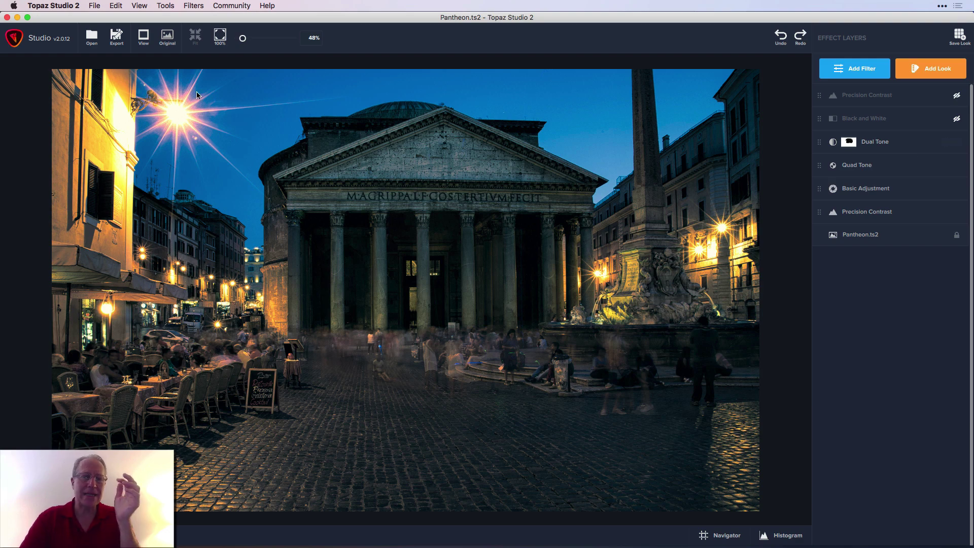
pyautogui.click(168, 39)
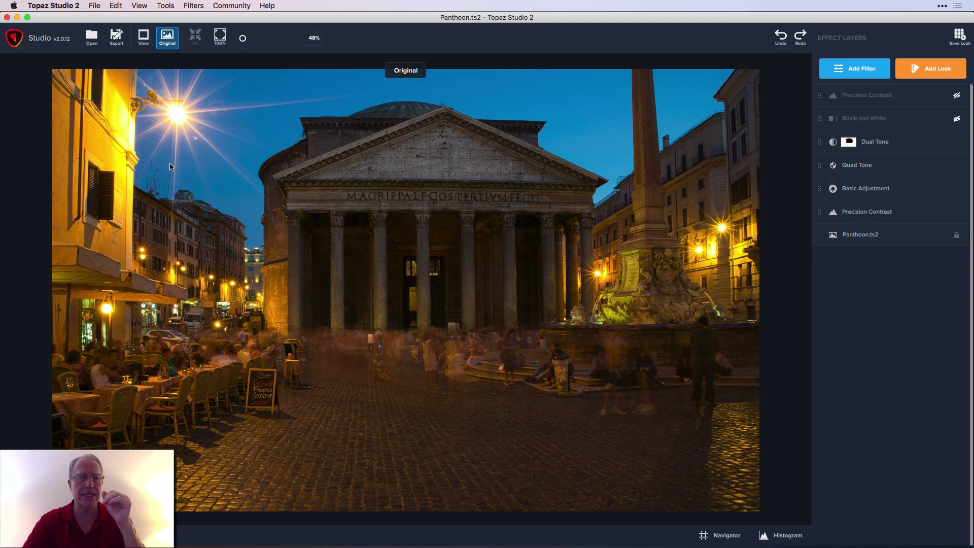
pyautogui.click(166, 40)
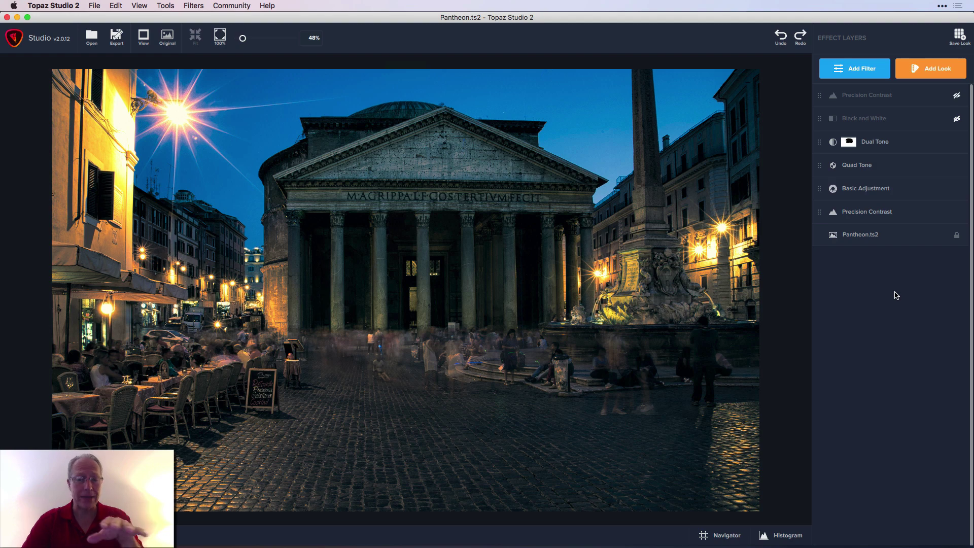
# Switch on the Black and White layer and bring up its channel settings
pyautogui.click(956, 120)
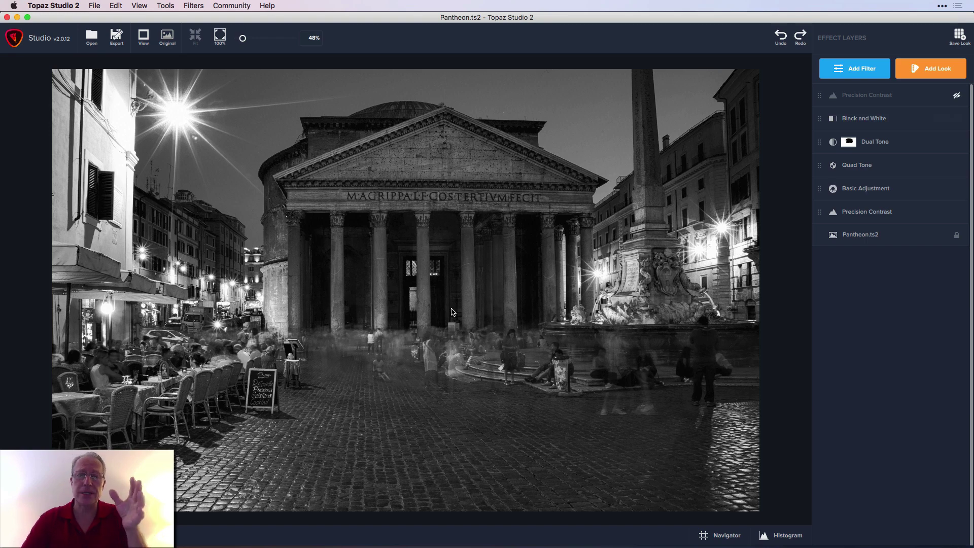
pyautogui.click(895, 120)
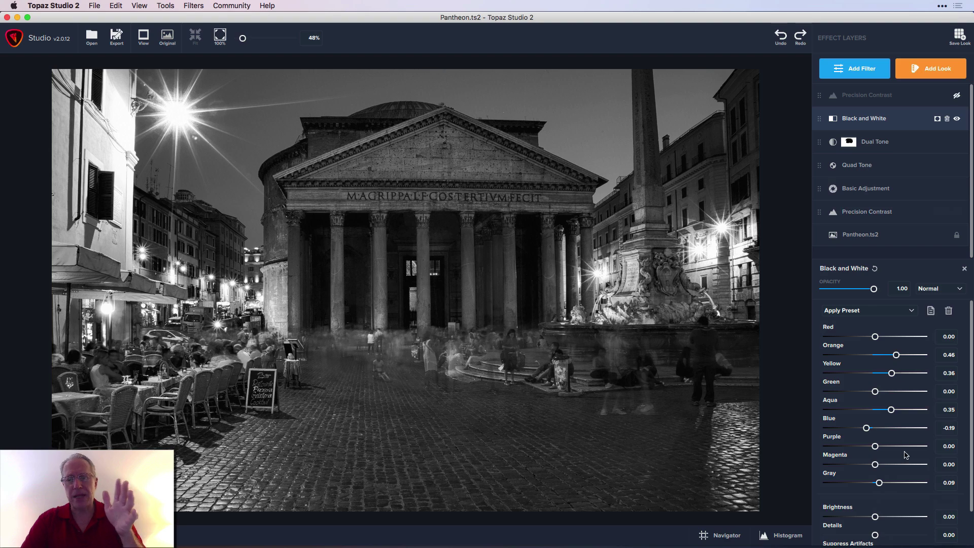
pyautogui.scroll(-1, 871, 384)
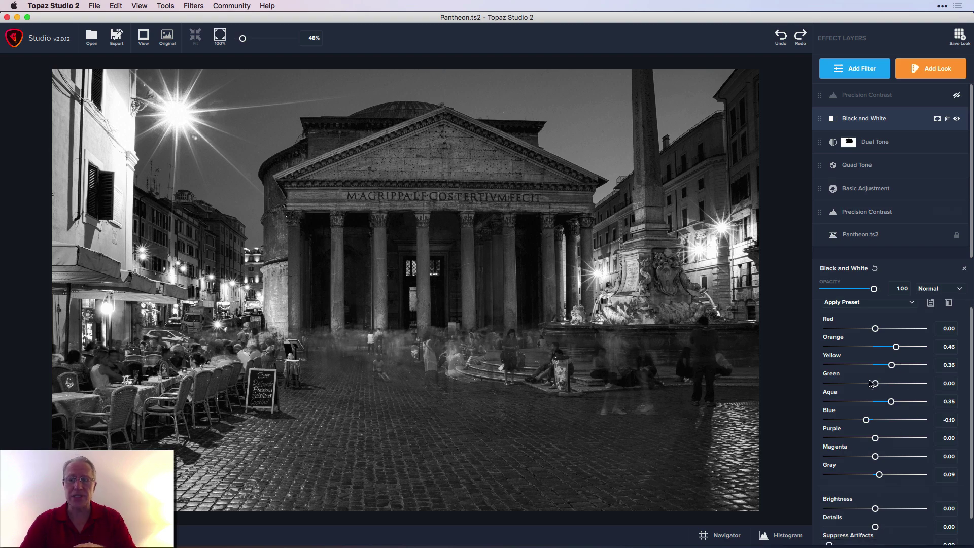
pyautogui.scroll(1, 871, 384)
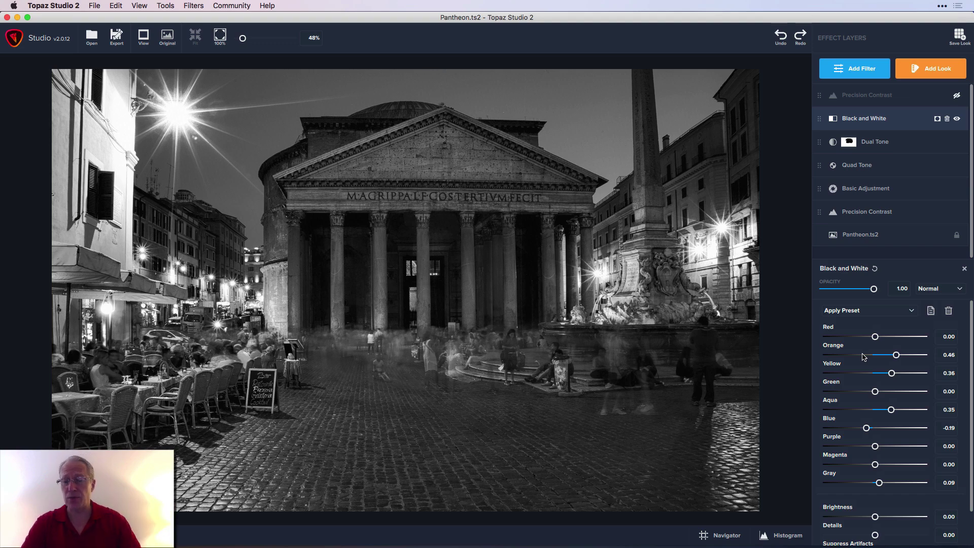
# Rework the Orange and Yellow channels, ending with Orange at 0.52 and Yellow at 0.30
pyautogui.moveTo(897, 355); pyautogui.dragTo(899, 355)
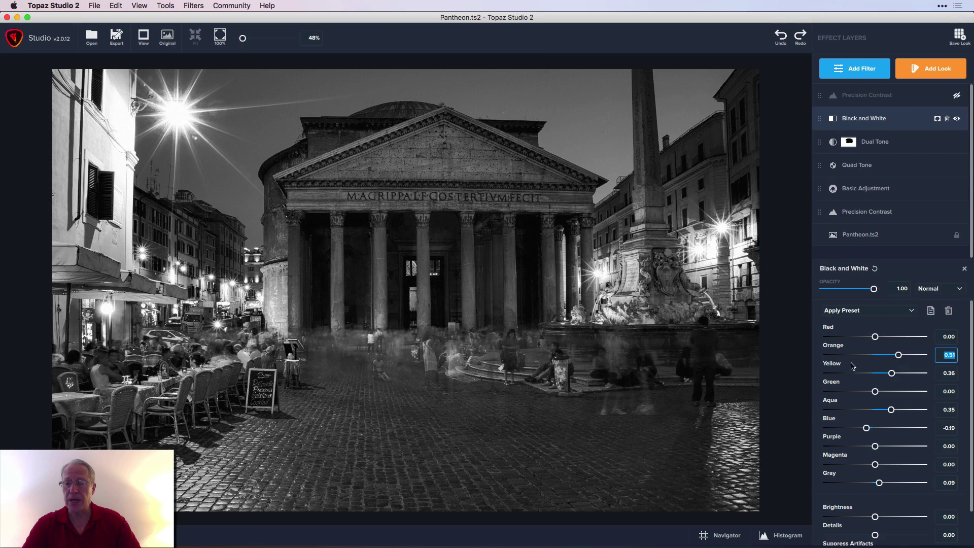
pyautogui.doubleClick(837, 349)
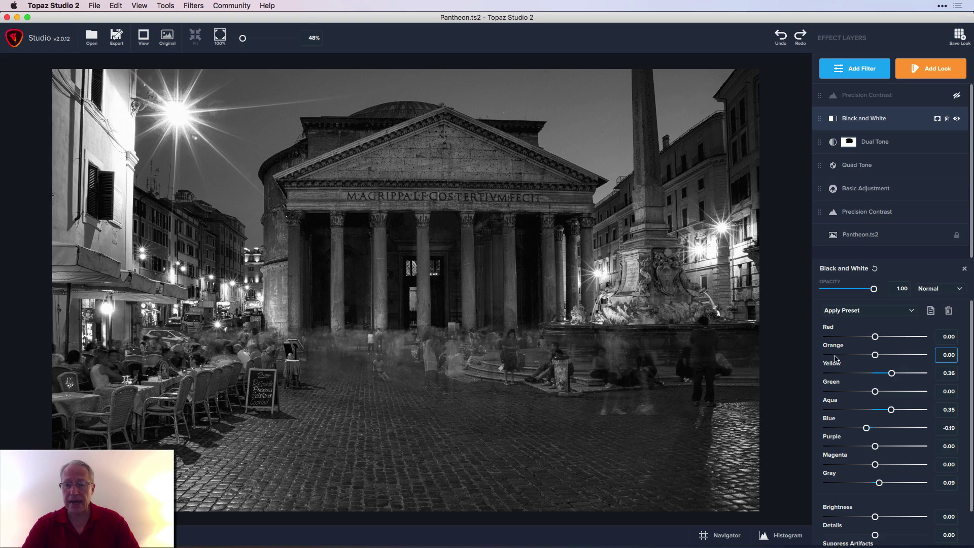
pyautogui.doubleClick(836, 368)
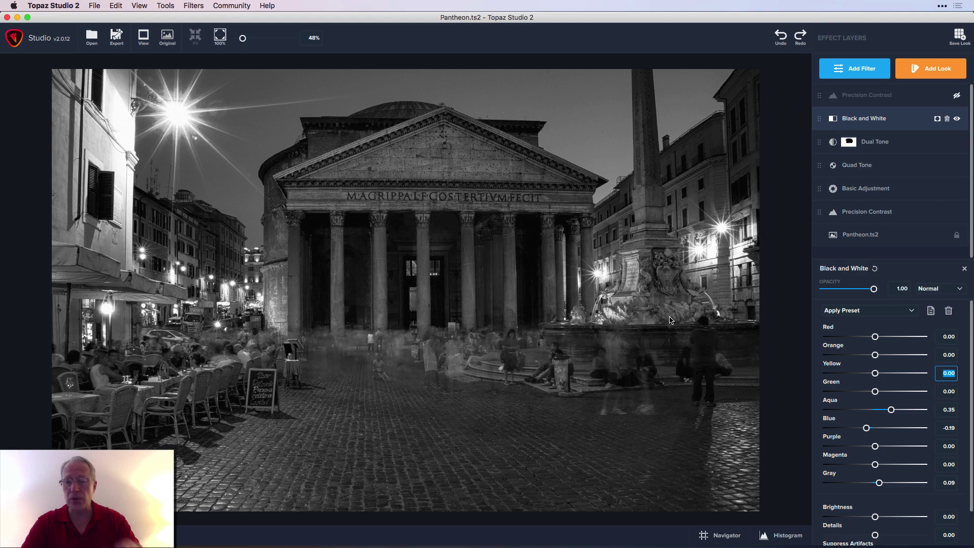
pyautogui.moveTo(875, 354); pyautogui.dragTo(889, 375)
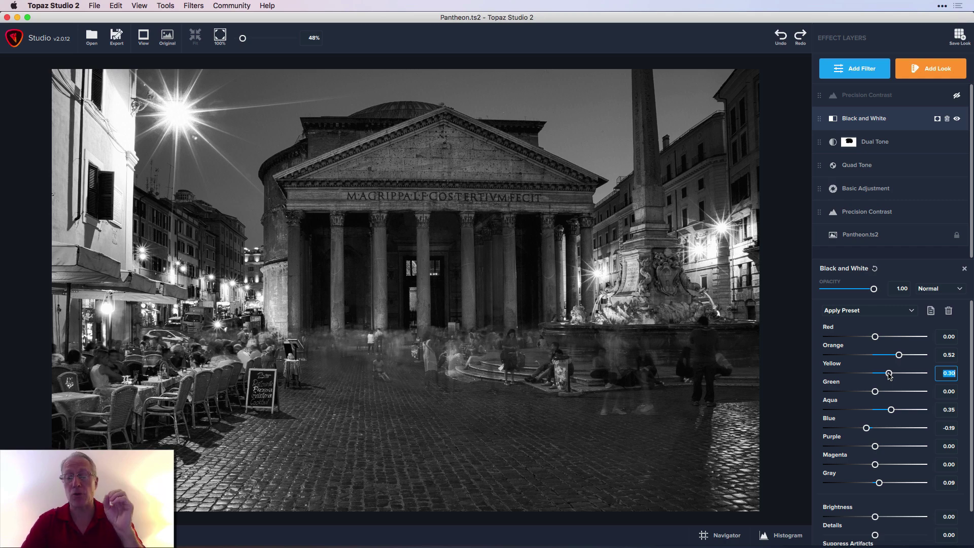
# Reset Aqua, compare with the colour original, then raise Aqua to 0.35
pyautogui.doubleClick(832, 402)
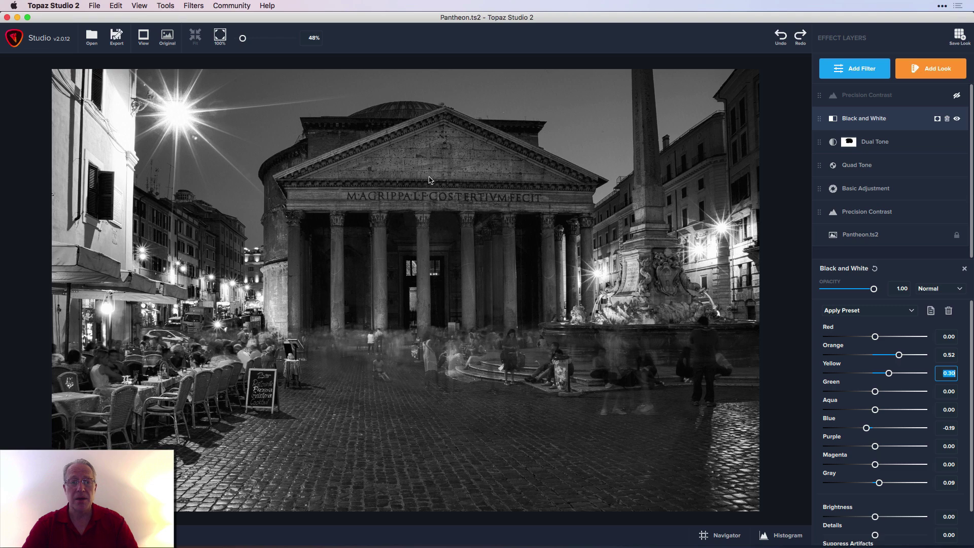
pyautogui.click(483, 197)
pyautogui.moveTo(483, 196); pyautogui.dragTo(517, 198)
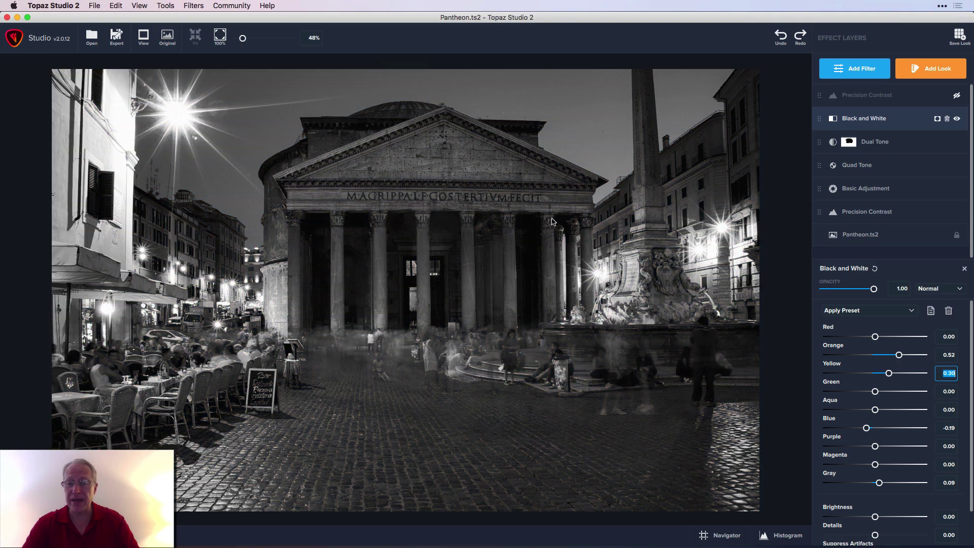
pyautogui.moveTo(876, 410); pyautogui.dragTo(892, 412)
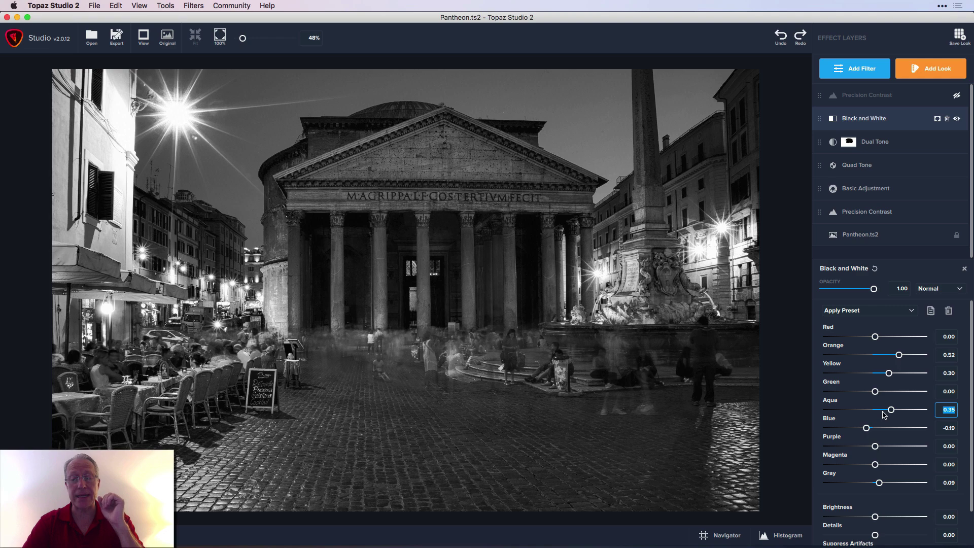
# Reset the Blue channel and lower it to -0.19 to darken the sky
pyautogui.scroll(-2, 885, 414)
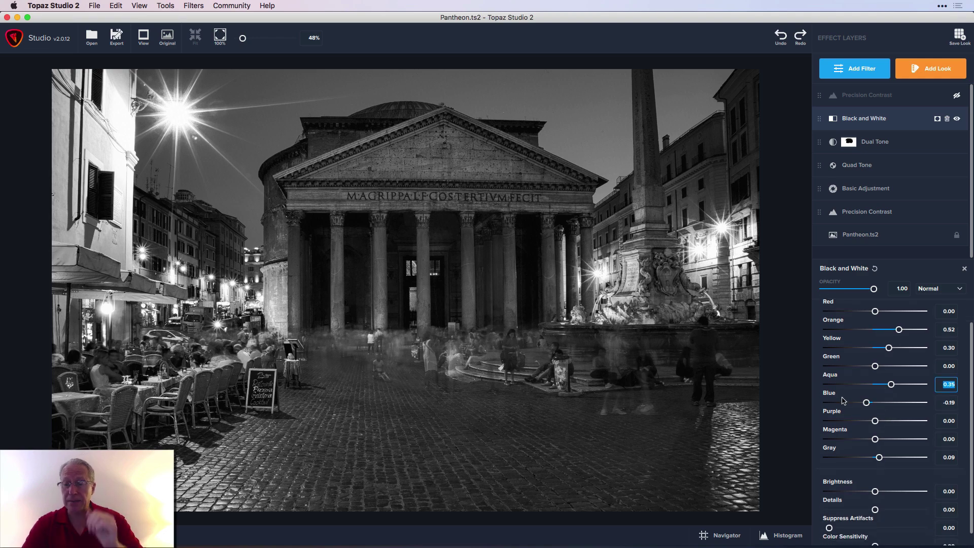
pyautogui.doubleClick(830, 394)
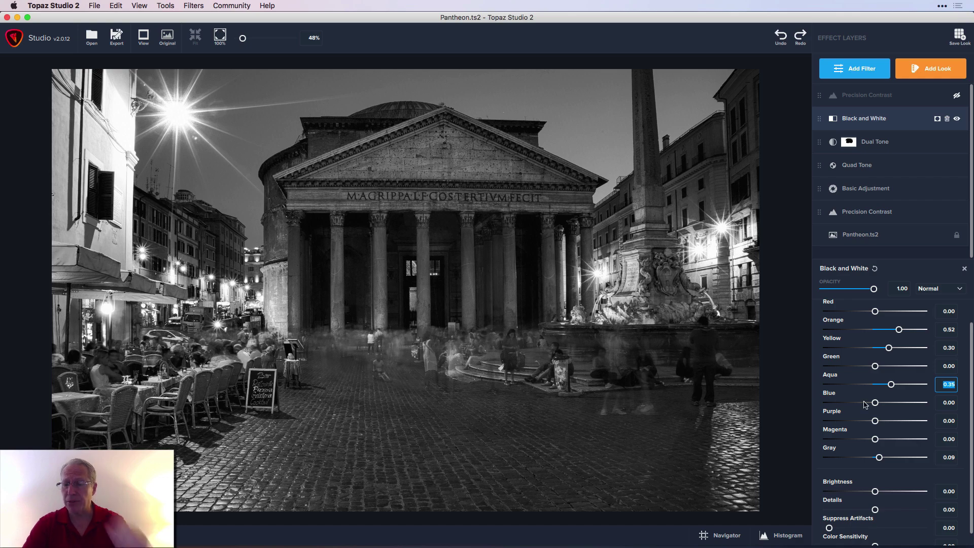
pyautogui.moveTo(876, 403); pyautogui.dragTo(867, 404)
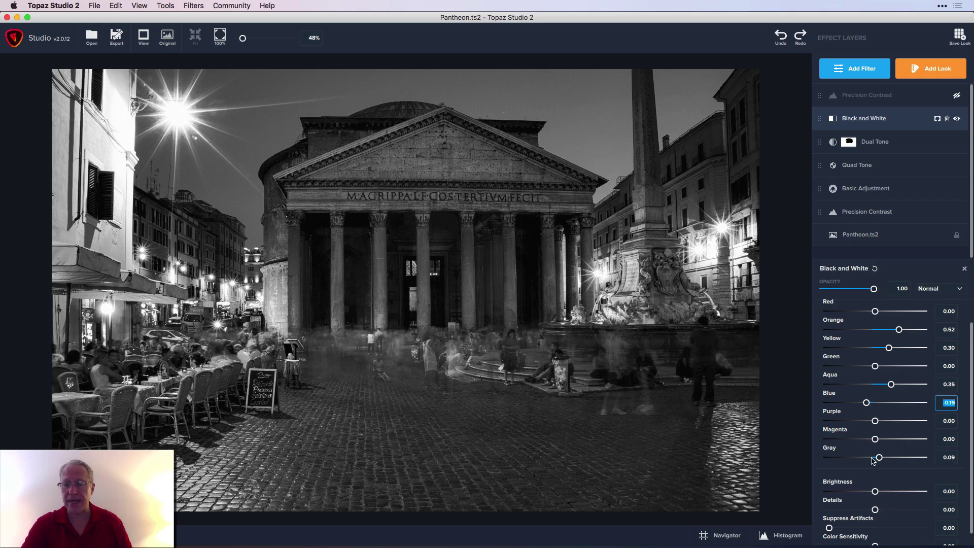
# Reset Gray, compare against the colour original, then raise Gray to 0.09
pyautogui.doubleClick(831, 451)
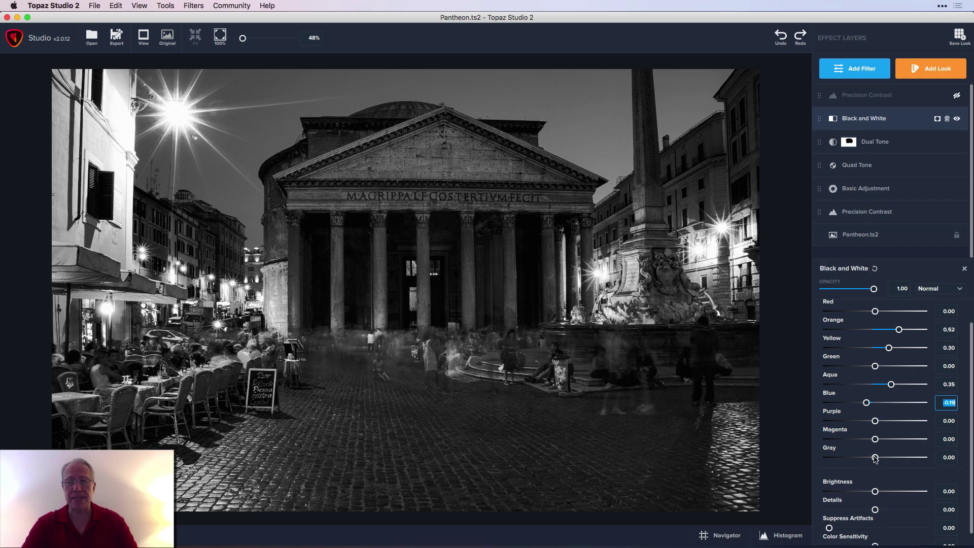
pyautogui.press('\\')
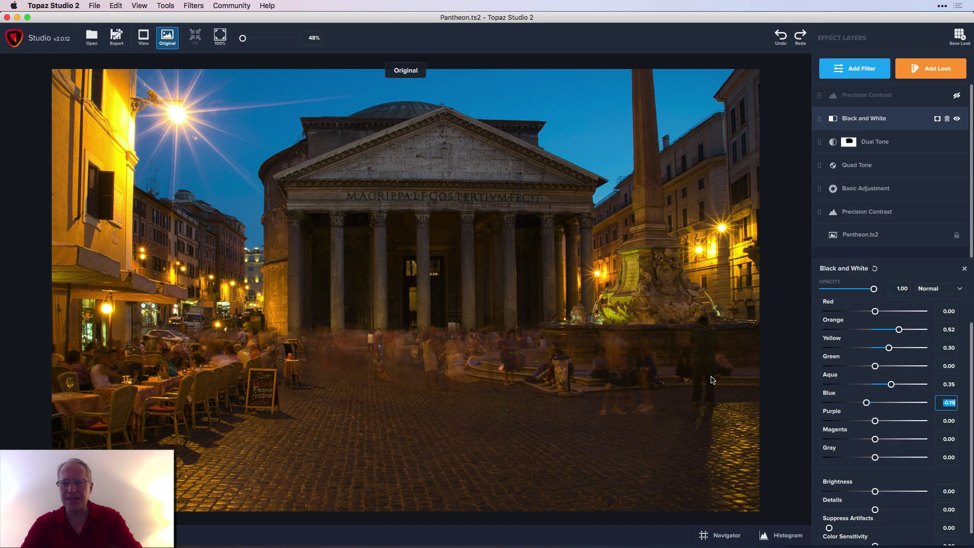
pyautogui.press('\\')
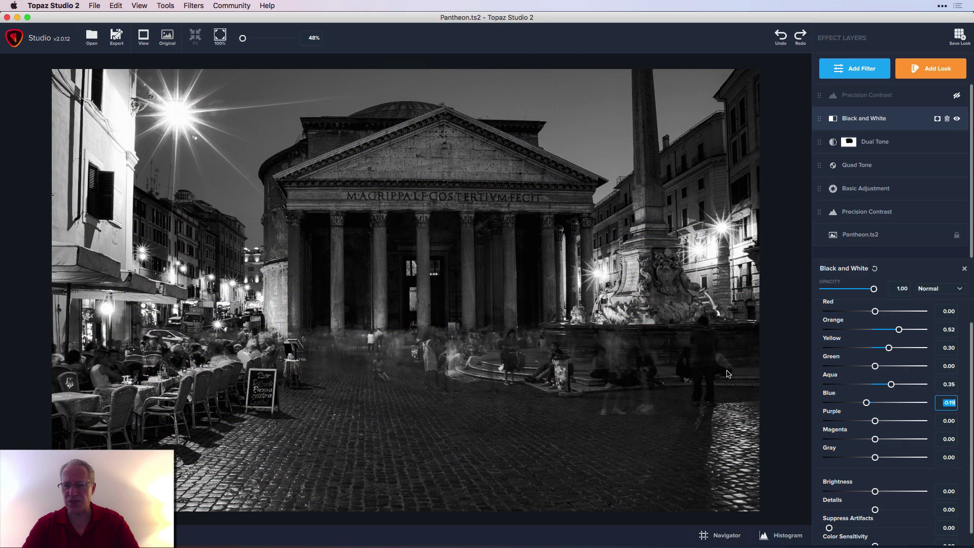
pyautogui.moveTo(876, 459); pyautogui.dragTo(880, 460)
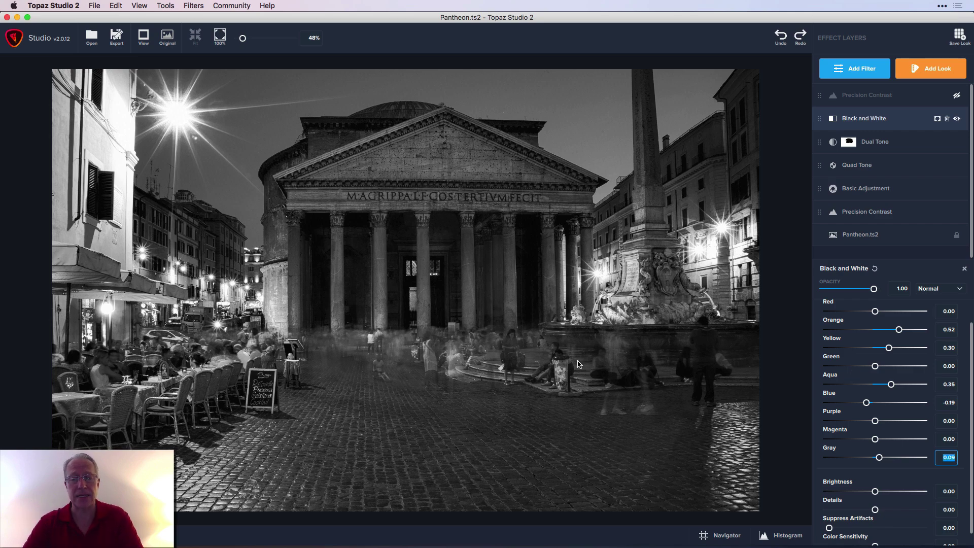
# Compare with the colour original, close the Black and White settings, and toggle the layer off and on
pyautogui.click(725, 373)
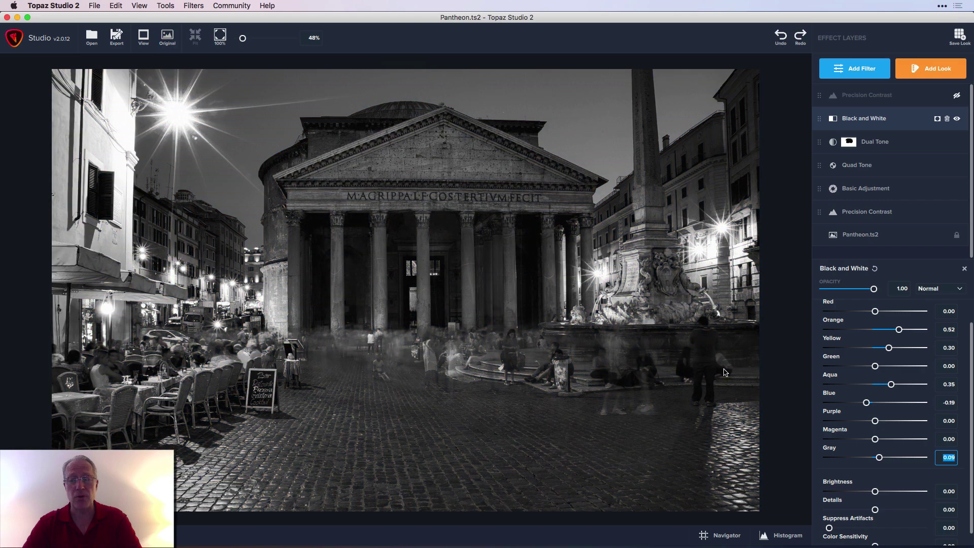
pyautogui.click(964, 268)
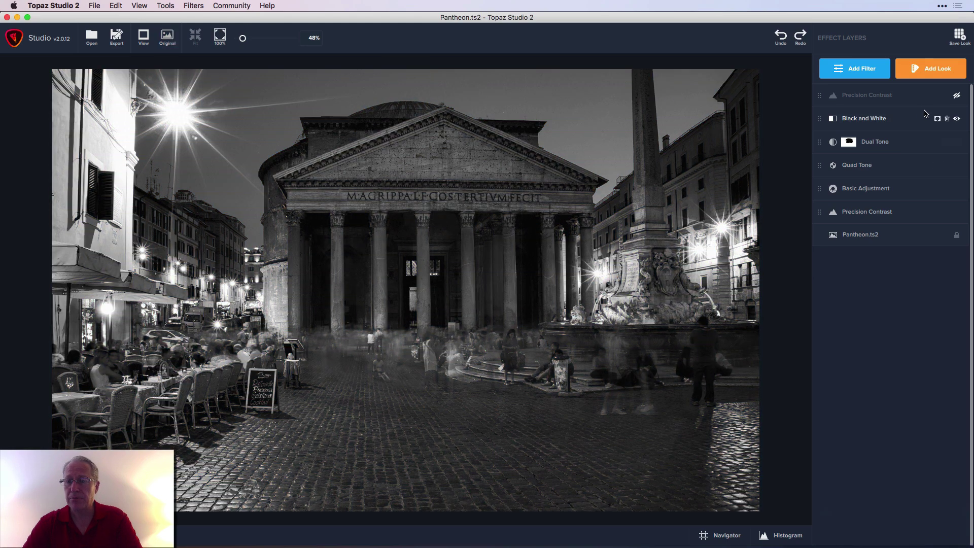
pyautogui.click(956, 120)
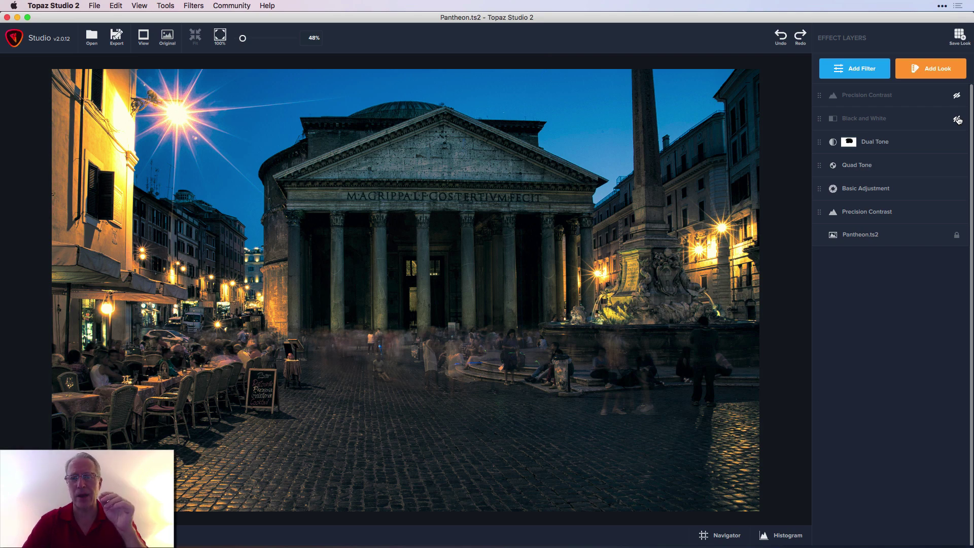
pyautogui.click(957, 120)
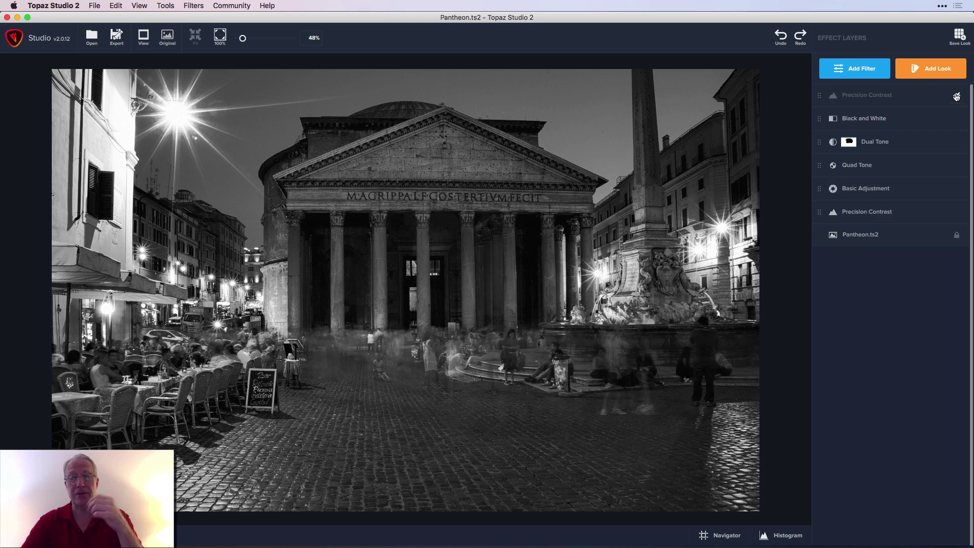
# Enable the top Precision Contrast layer and review its settings
pyautogui.click(956, 96)
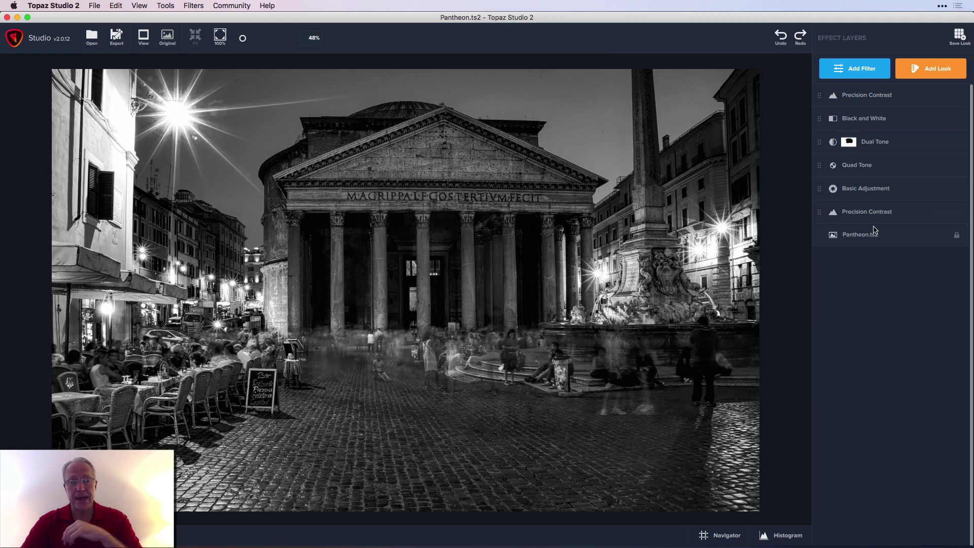
pyautogui.click(893, 97)
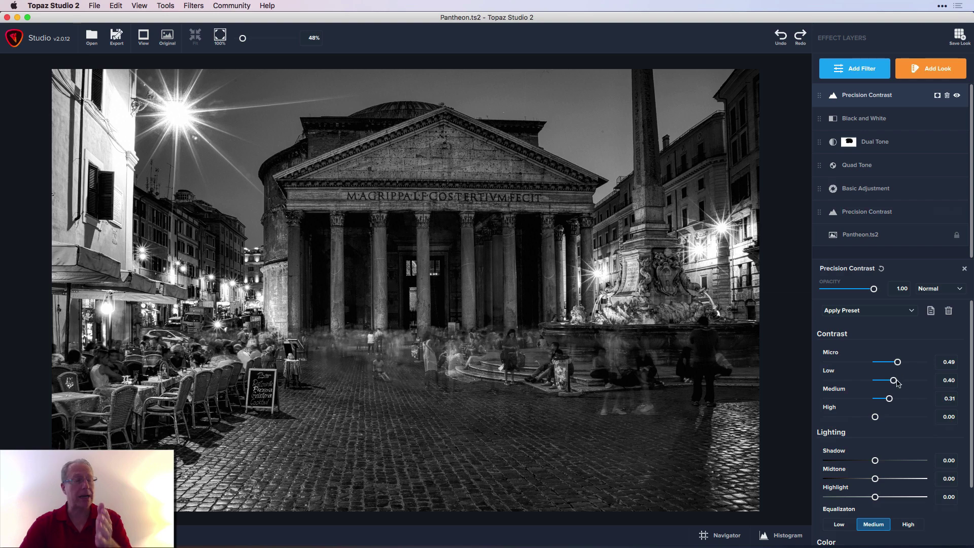
pyautogui.scroll(-3, 896, 456)
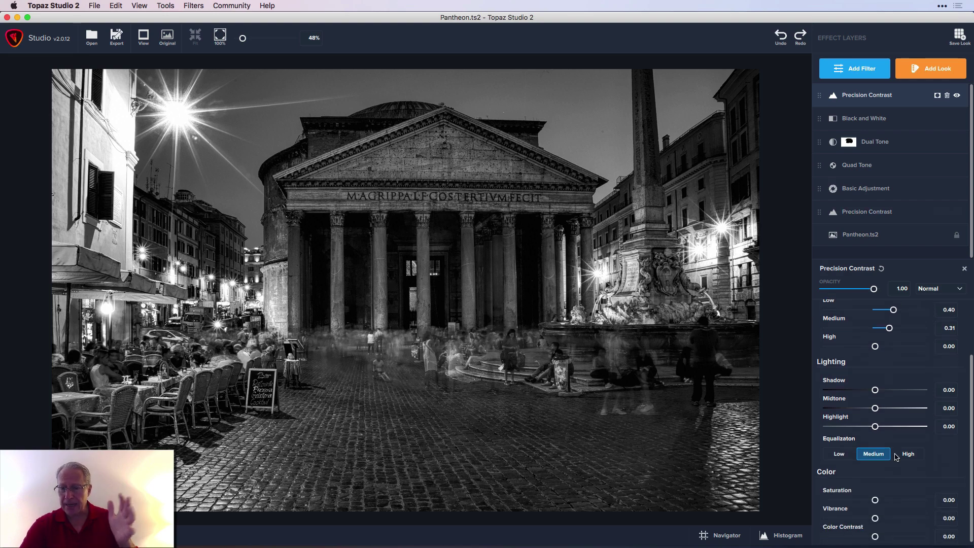
pyautogui.scroll(3, 896, 456)
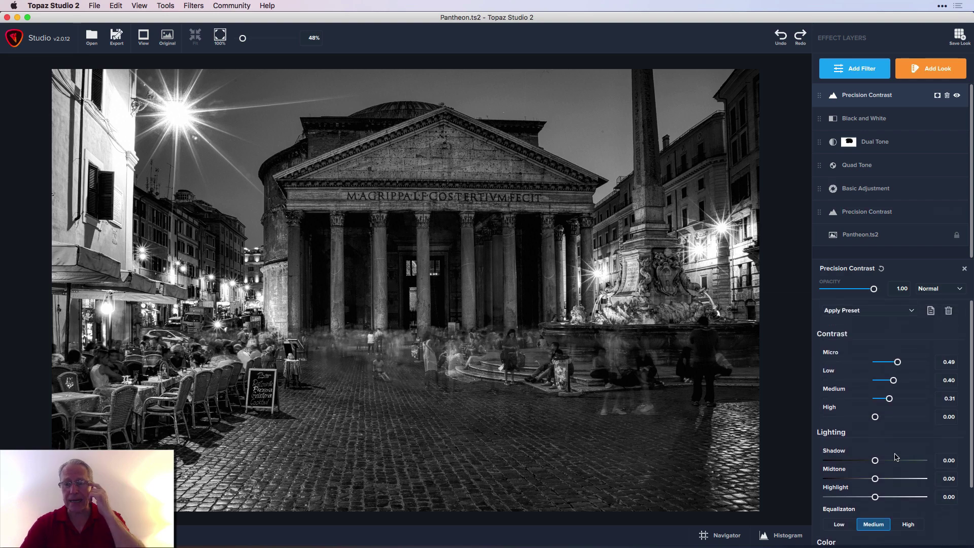
pyautogui.click(964, 269)
# Toggle the top, then the lower Precision Contrast layer off and on to compare
pyautogui.click(956, 96)
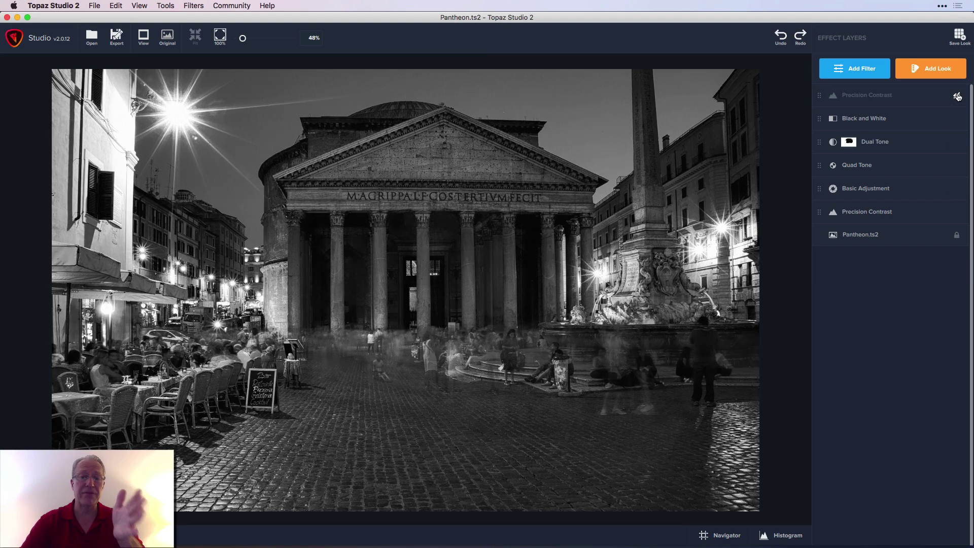
pyautogui.click(957, 95)
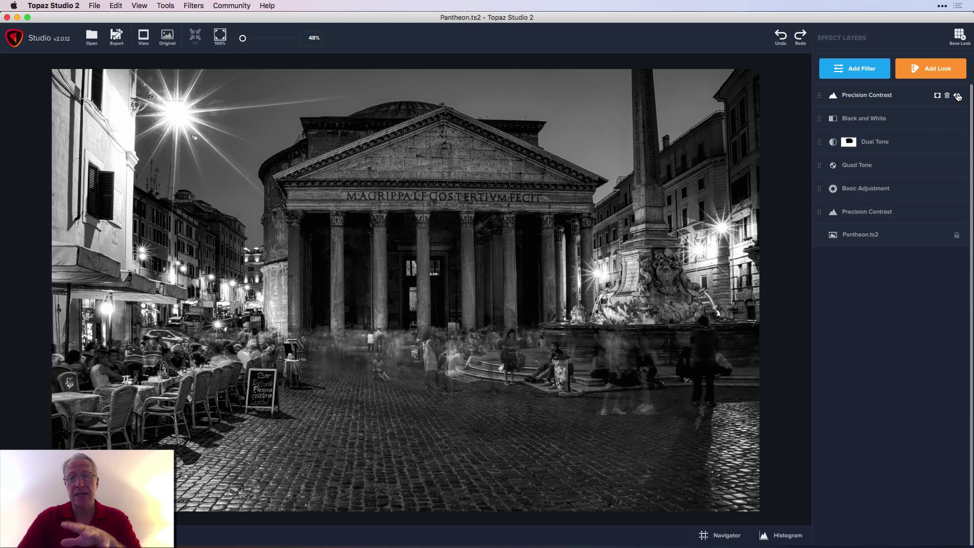
pyautogui.click(958, 213)
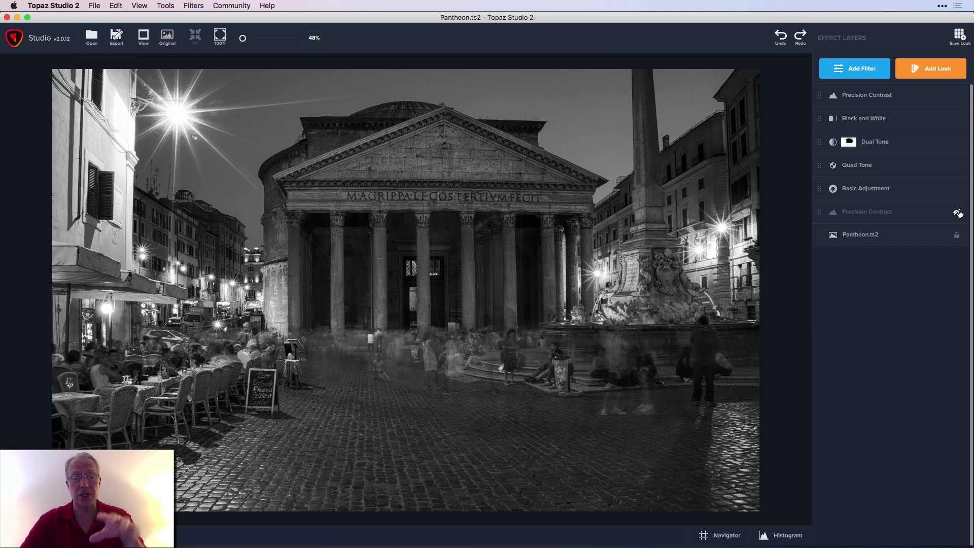
pyautogui.click(957, 213)
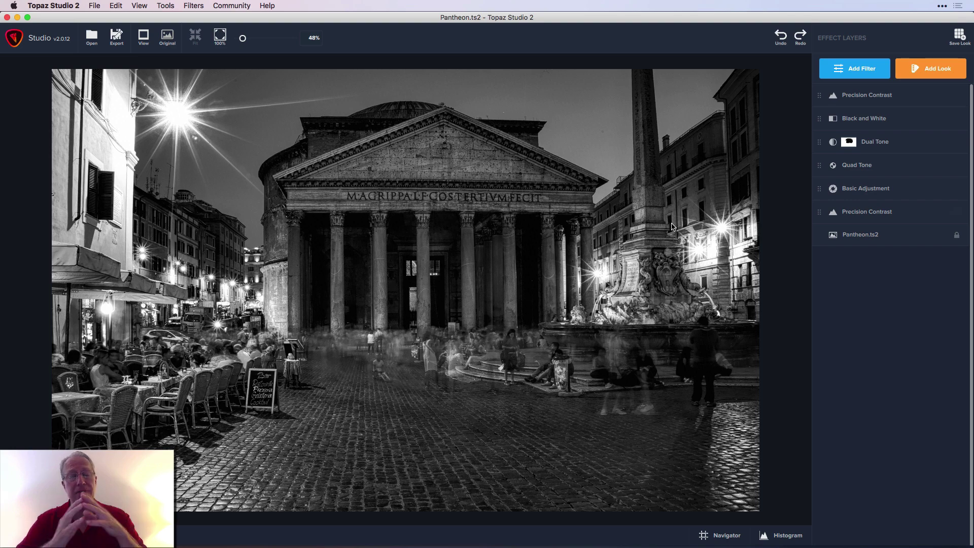
pyautogui.click(168, 38)
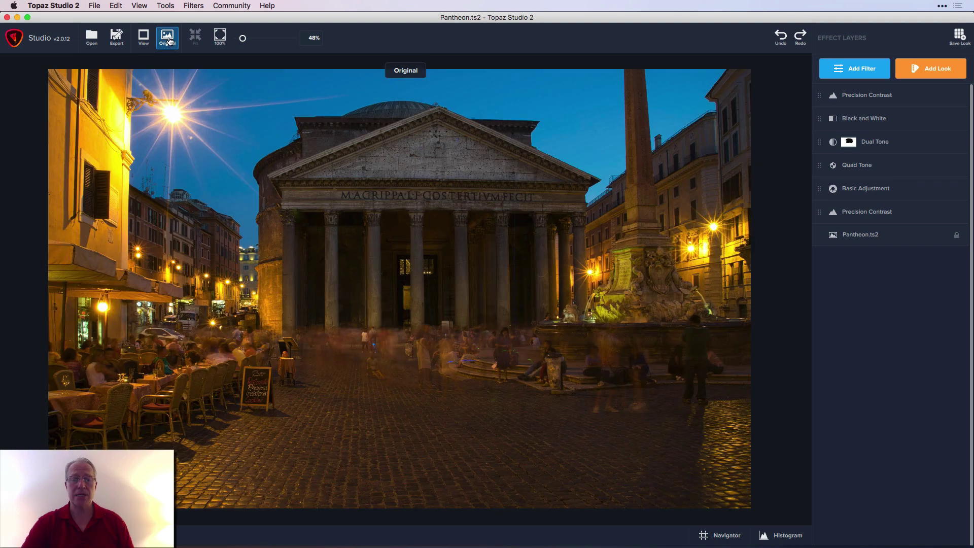
pyautogui.click(168, 38)
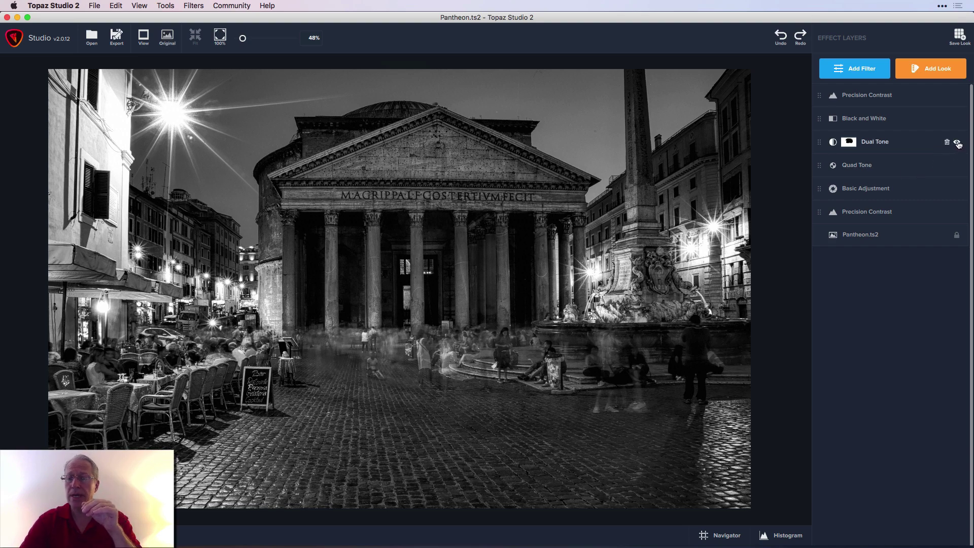
pyautogui.click(957, 143)
pyautogui.click(957, 166)
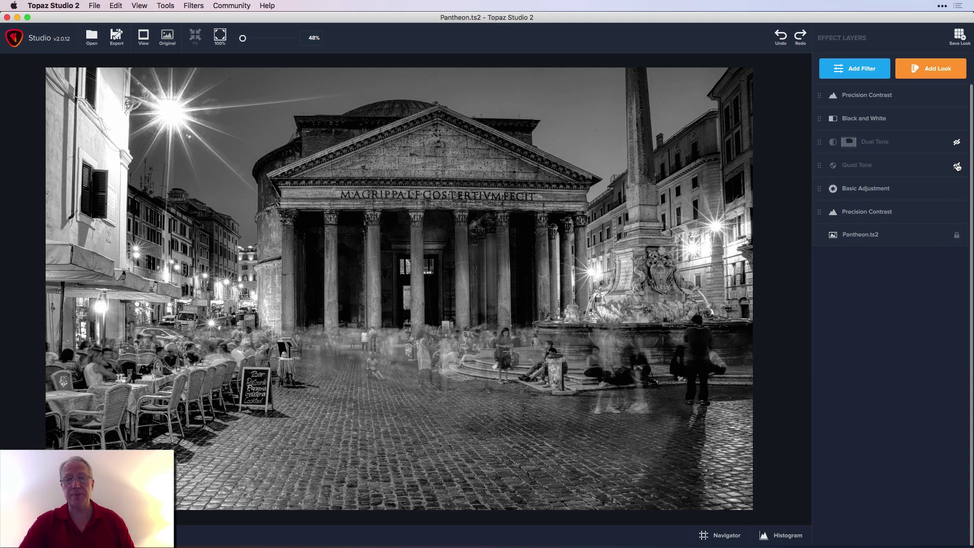
pyautogui.click(958, 167)
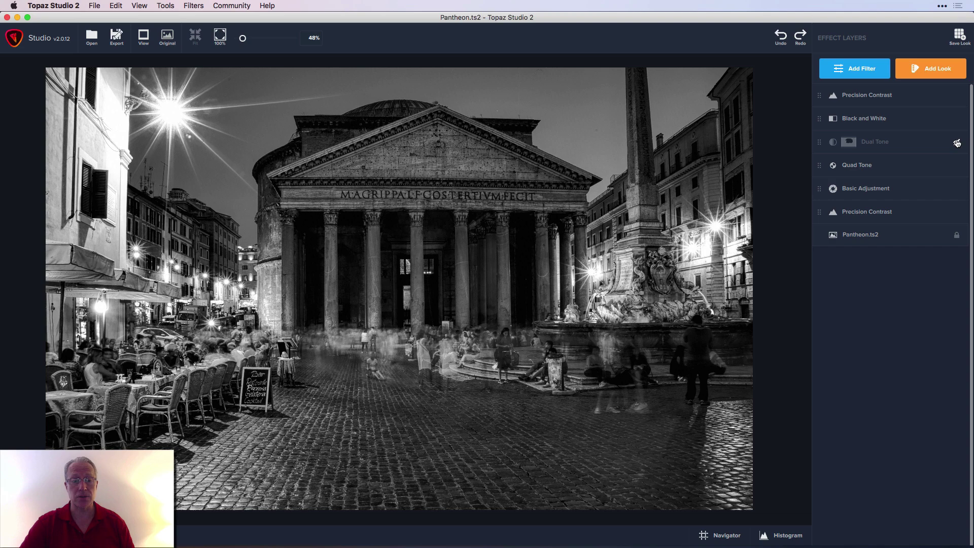
pyautogui.click(958, 143)
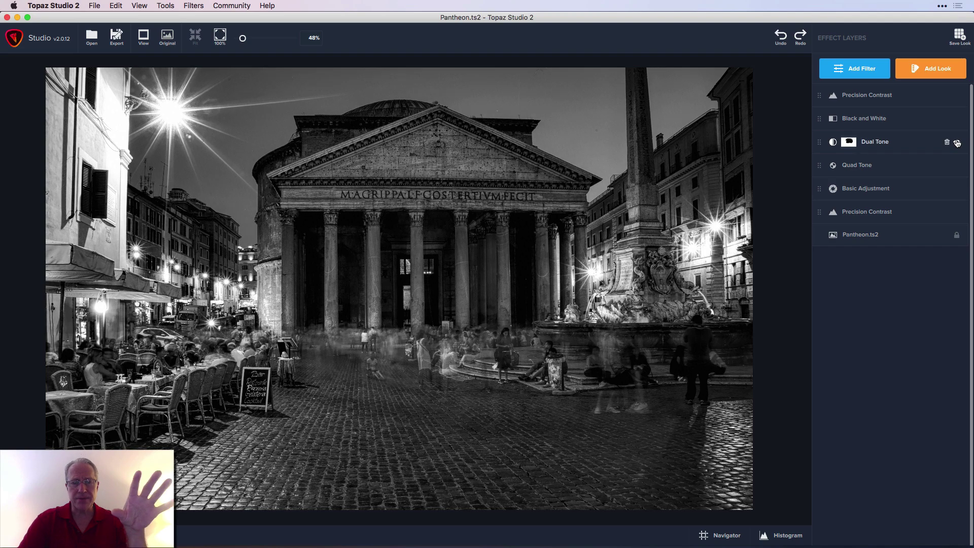
pyautogui.click(958, 143)
pyautogui.click(957, 143)
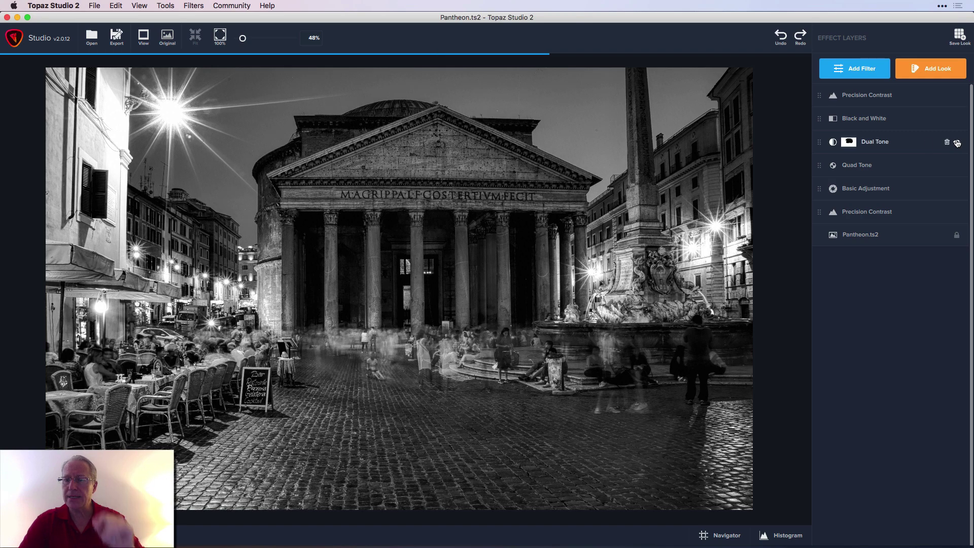
pyautogui.click(888, 144)
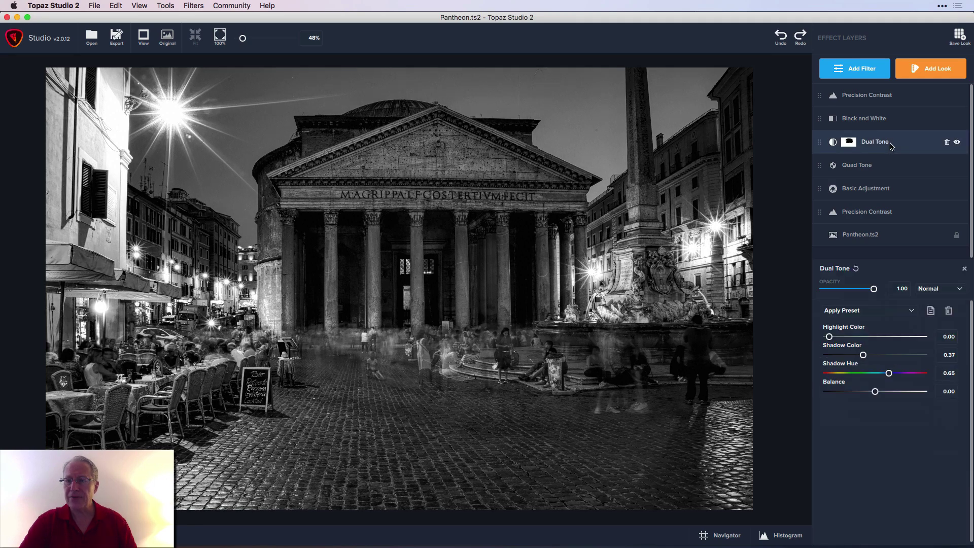
pyautogui.click(848, 142)
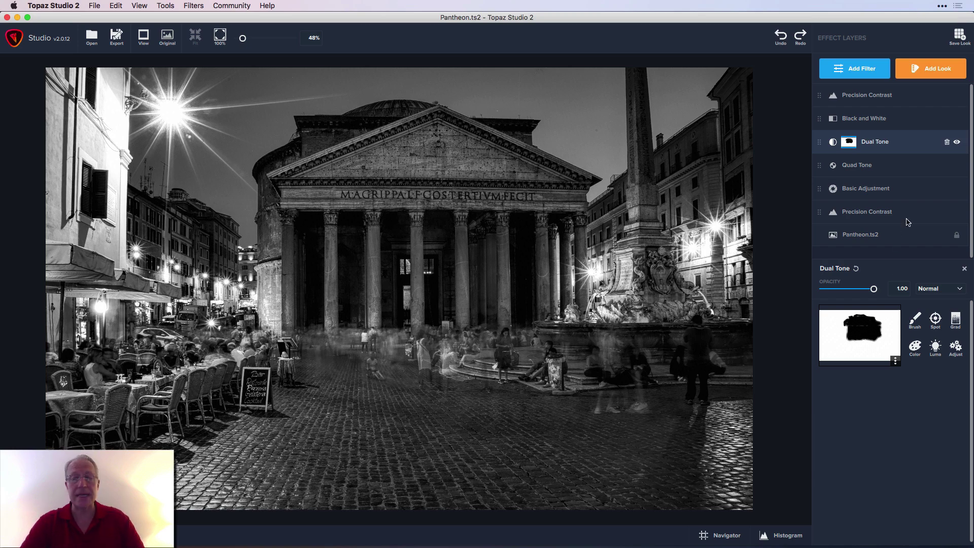
pyautogui.click(965, 268)
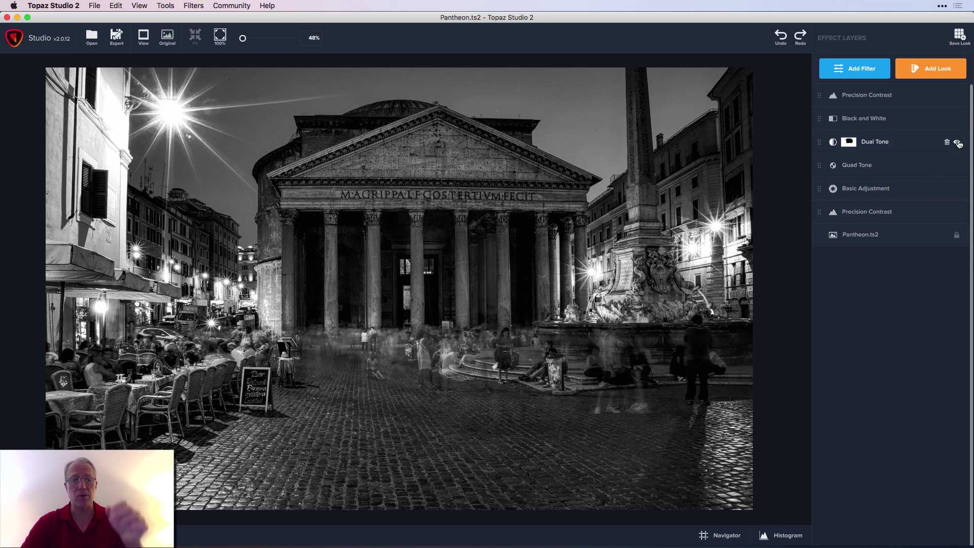
pyautogui.click(959, 143)
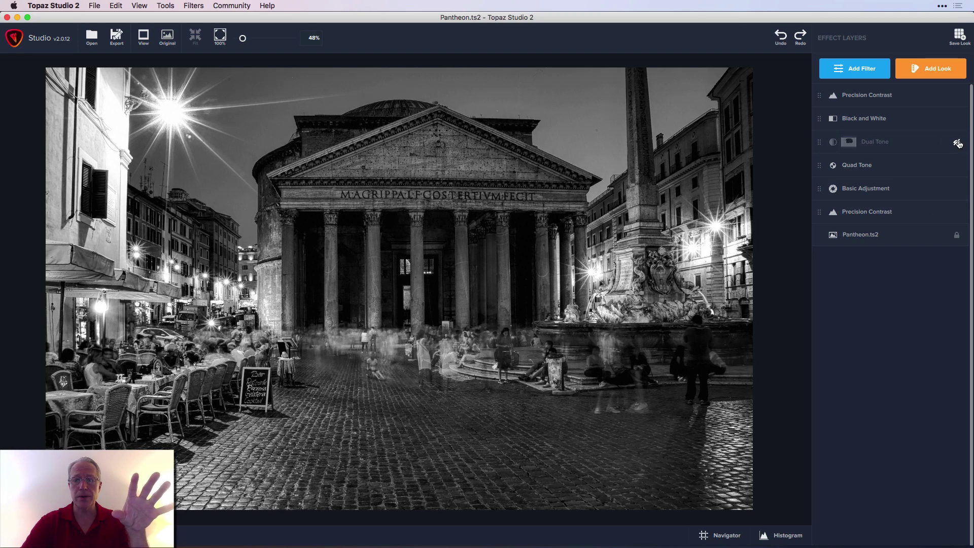
pyautogui.click(958, 143)
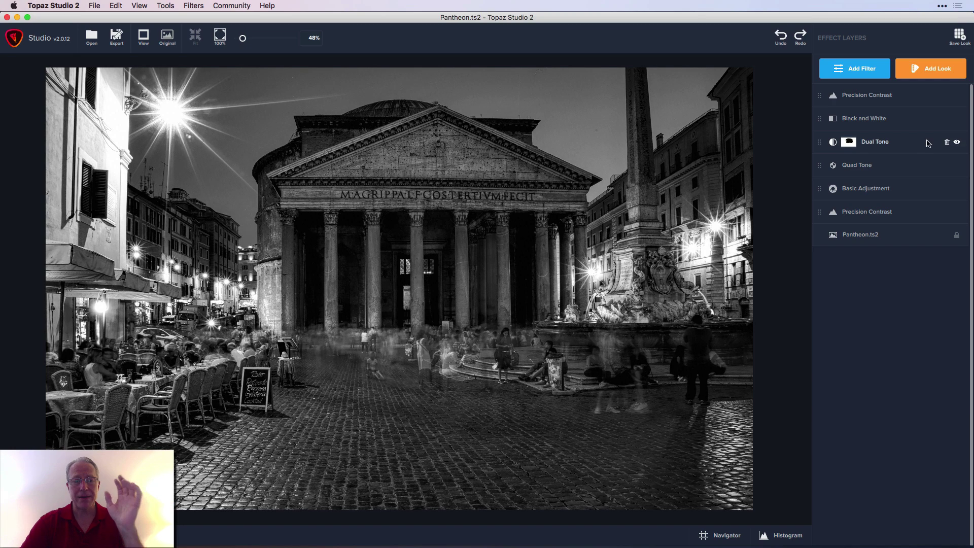